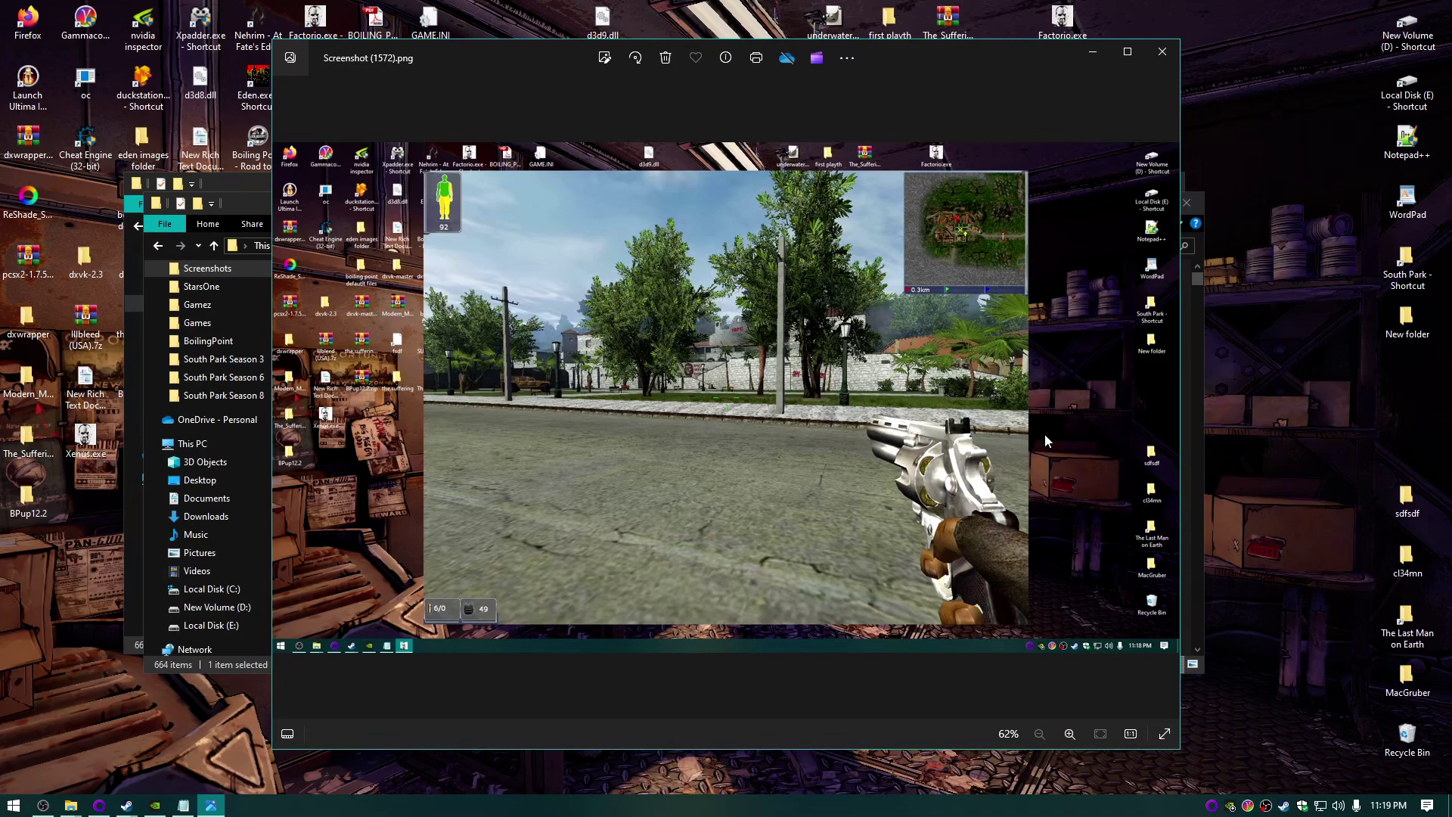
# Step: Flip repeatedly between Screenshot (1571) and the street shot (1572) in Photos
pyautogui.press('Left')
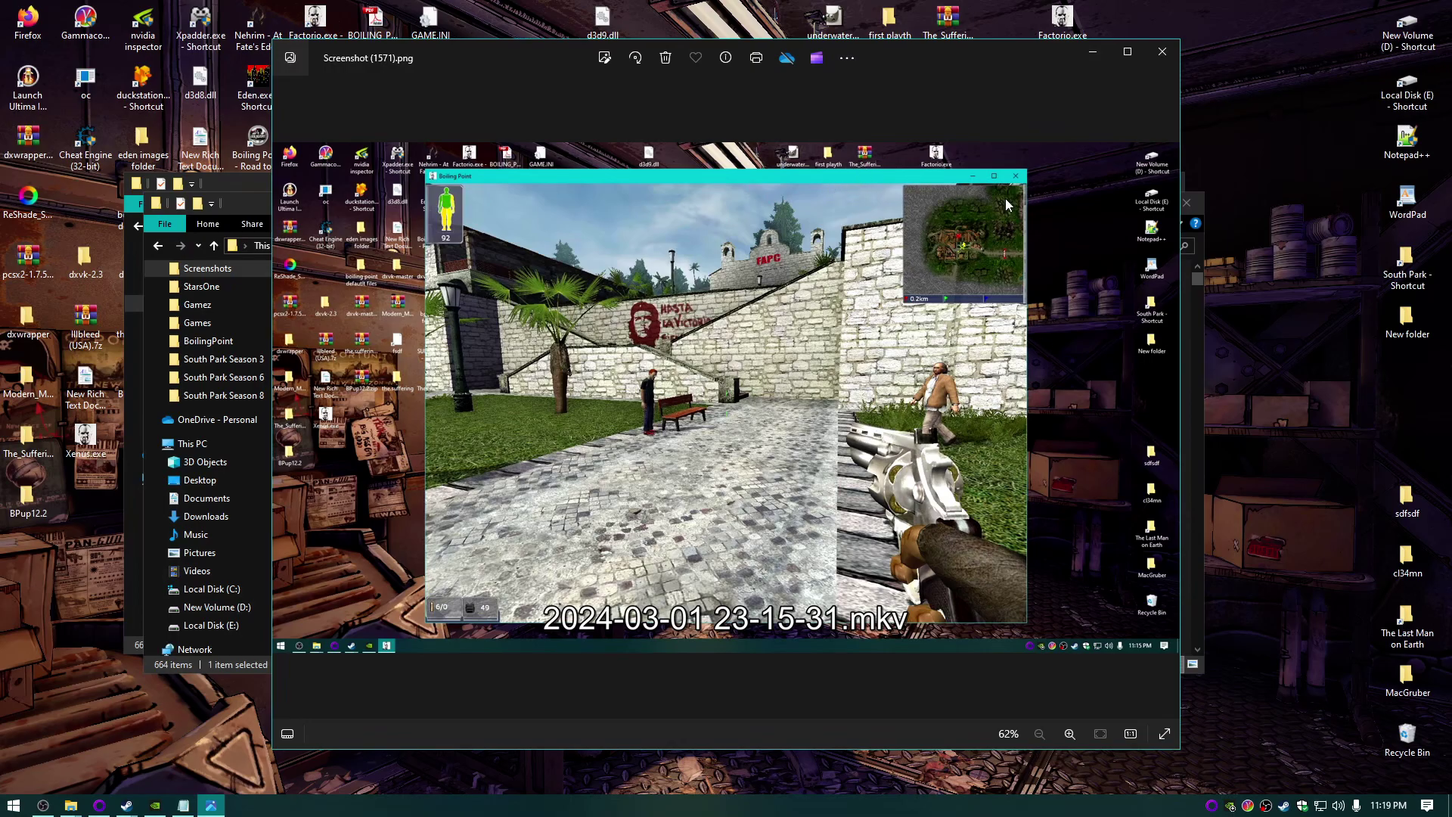
pyautogui.press('Right')
pyautogui.press('Left')
pyautogui.press('Right')
pyautogui.press('Left')
pyautogui.press('Right')
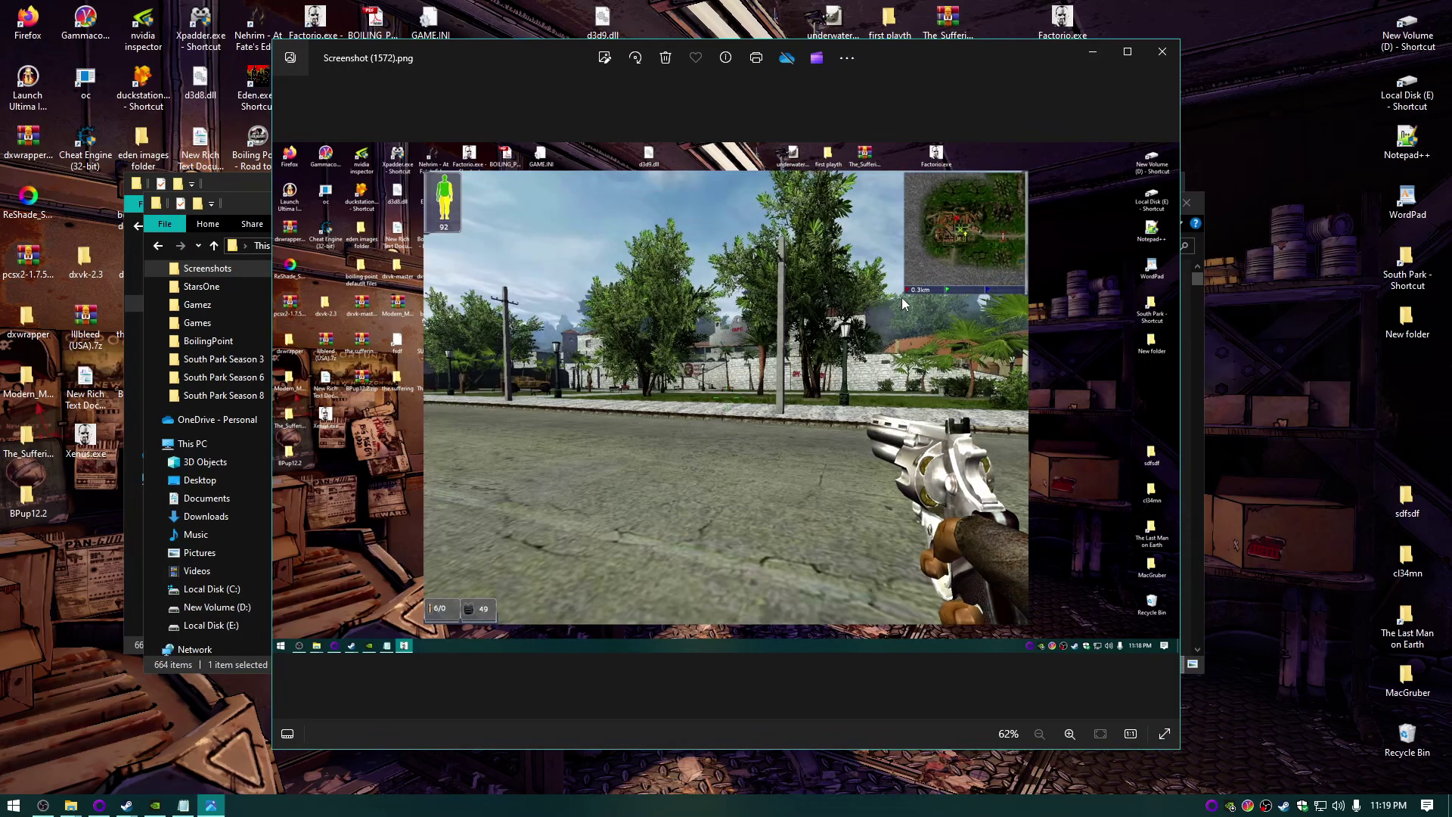
pyautogui.press('Left')
pyautogui.press('Right')
pyautogui.press('Left')
pyautogui.press('Right')
pyautogui.press('Left')
pyautogui.press('Right')
pyautogui.press('Left')
pyautogui.press('Right')
pyautogui.press('Left')
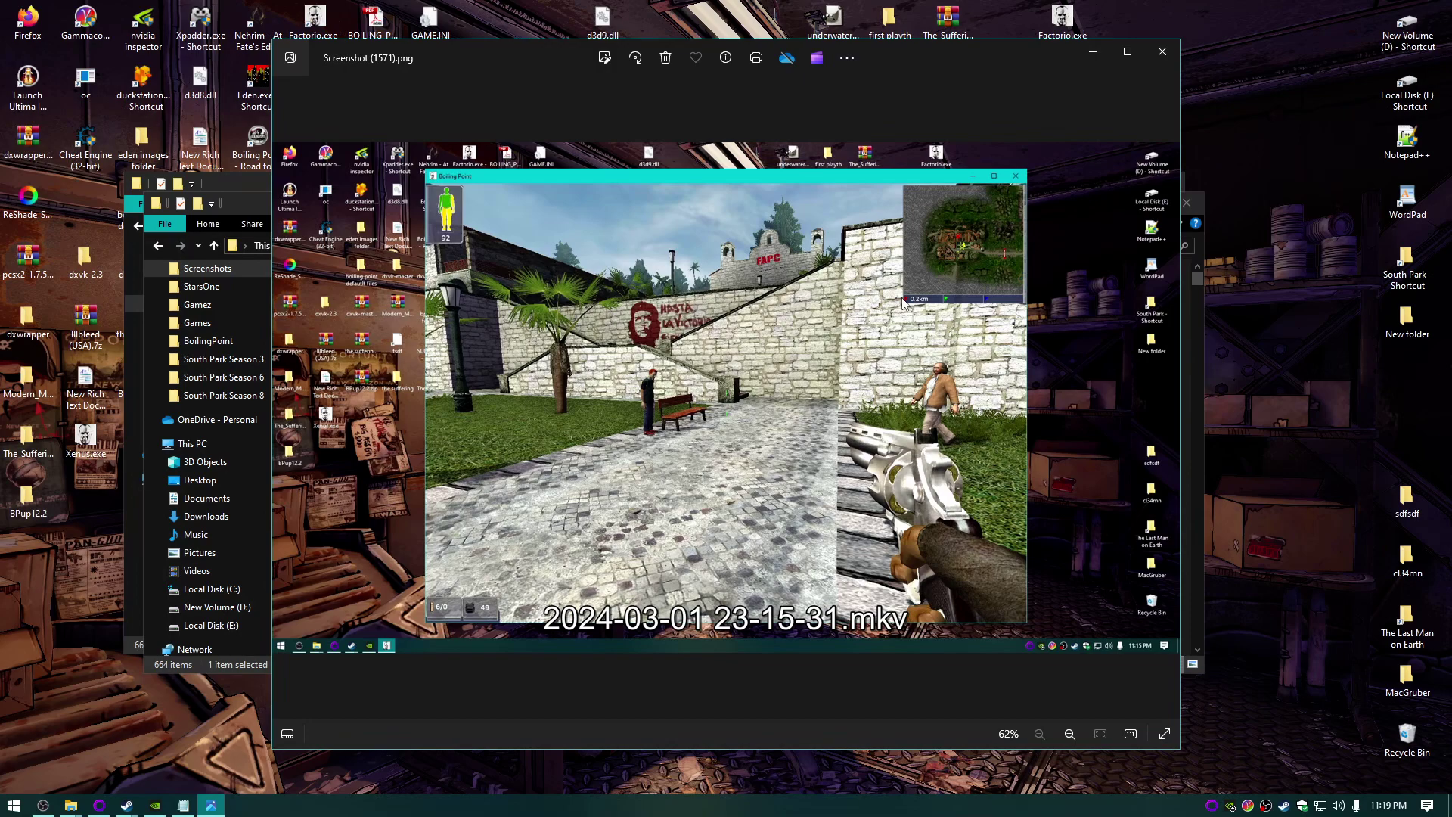
pyautogui.press('Right')
pyautogui.press('Left')
pyautogui.press('Right')
pyautogui.press('Left')
# Step: Close Photos and the Screenshots folder, launch Boiling Point, and enter LOAD/SAVE
pyautogui.click(1160, 53)
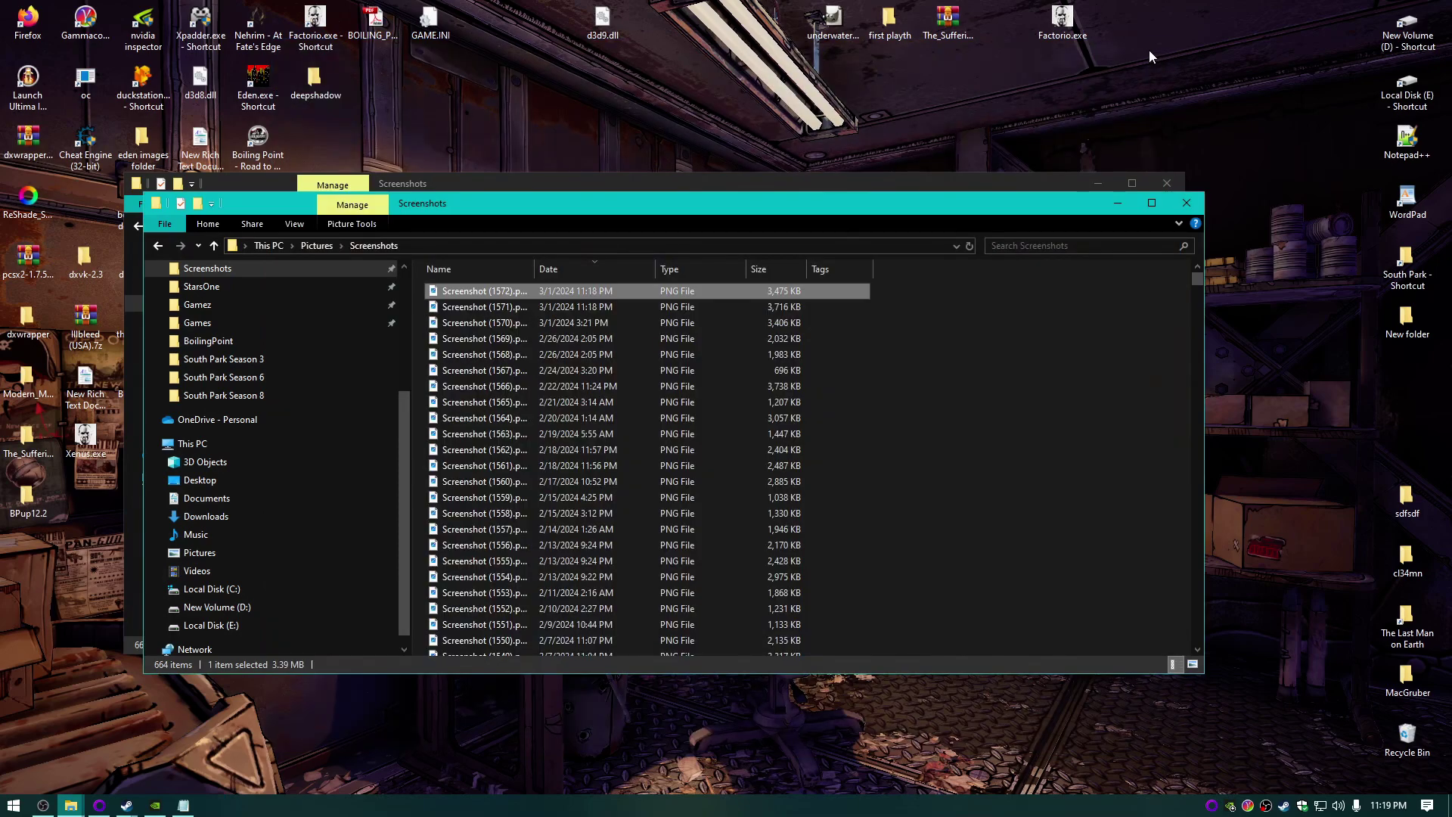
pyautogui.click(1165, 184)
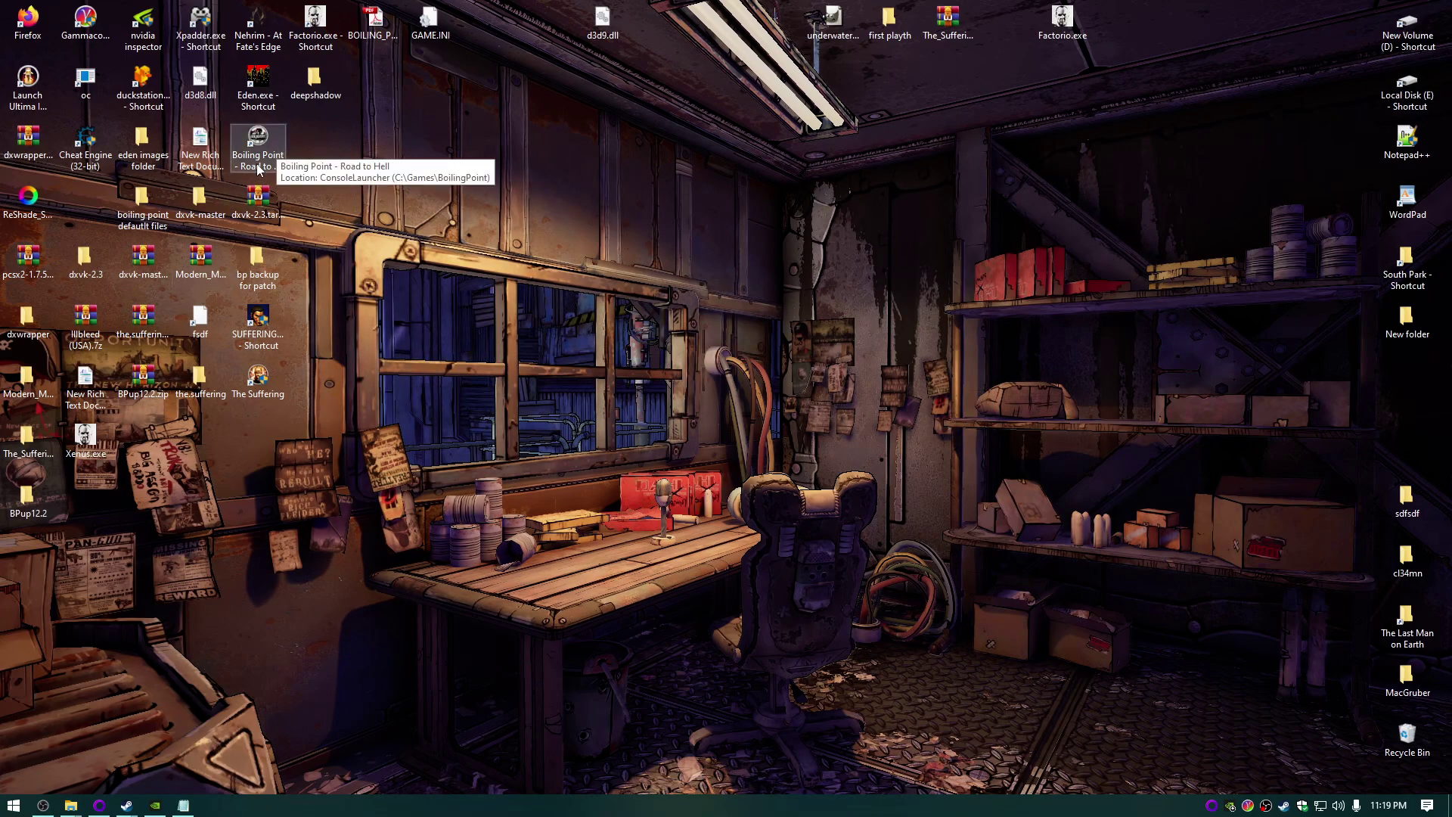
pyautogui.doubleClick(316, 43)
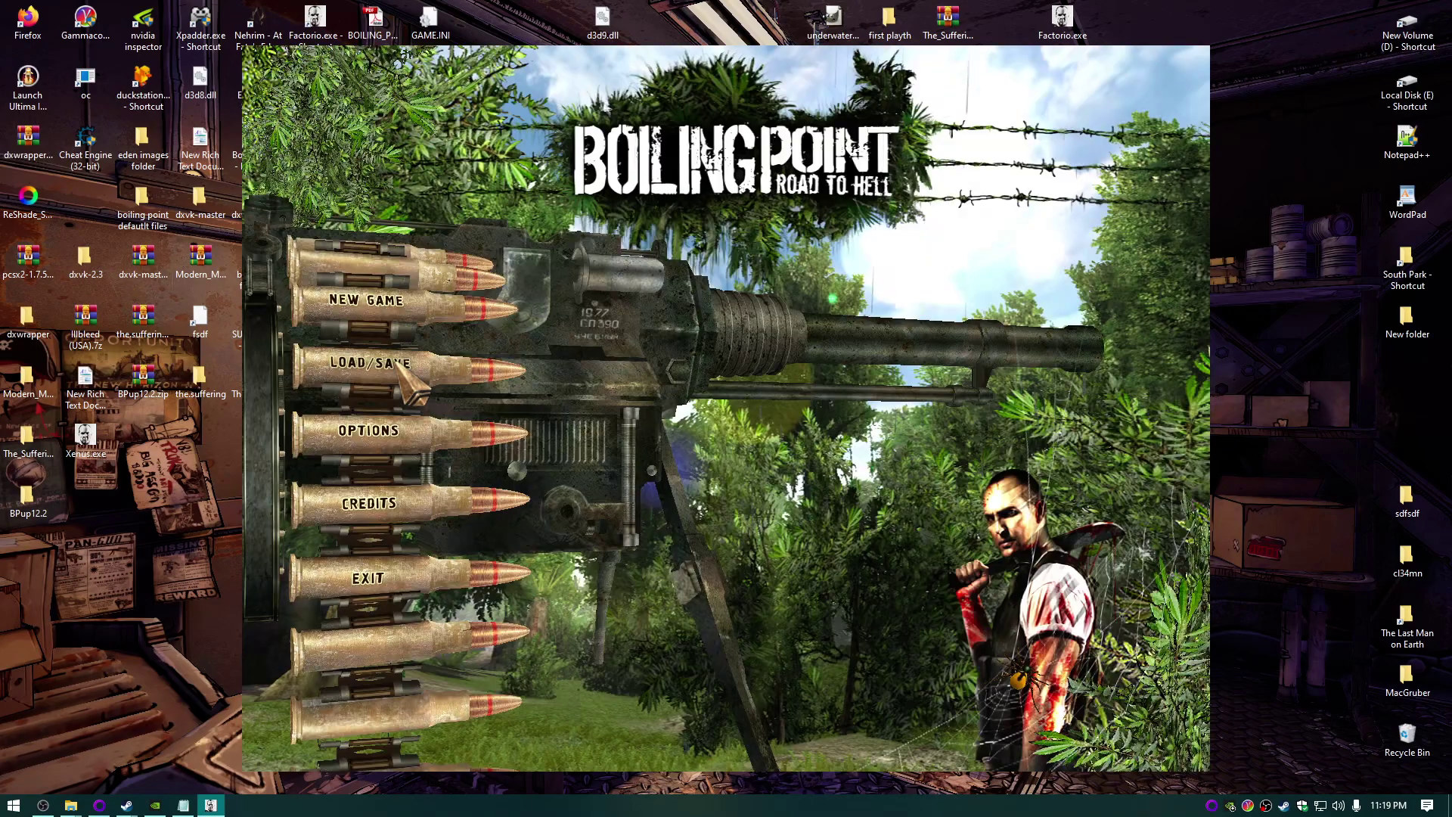
pyautogui.click(397, 366)
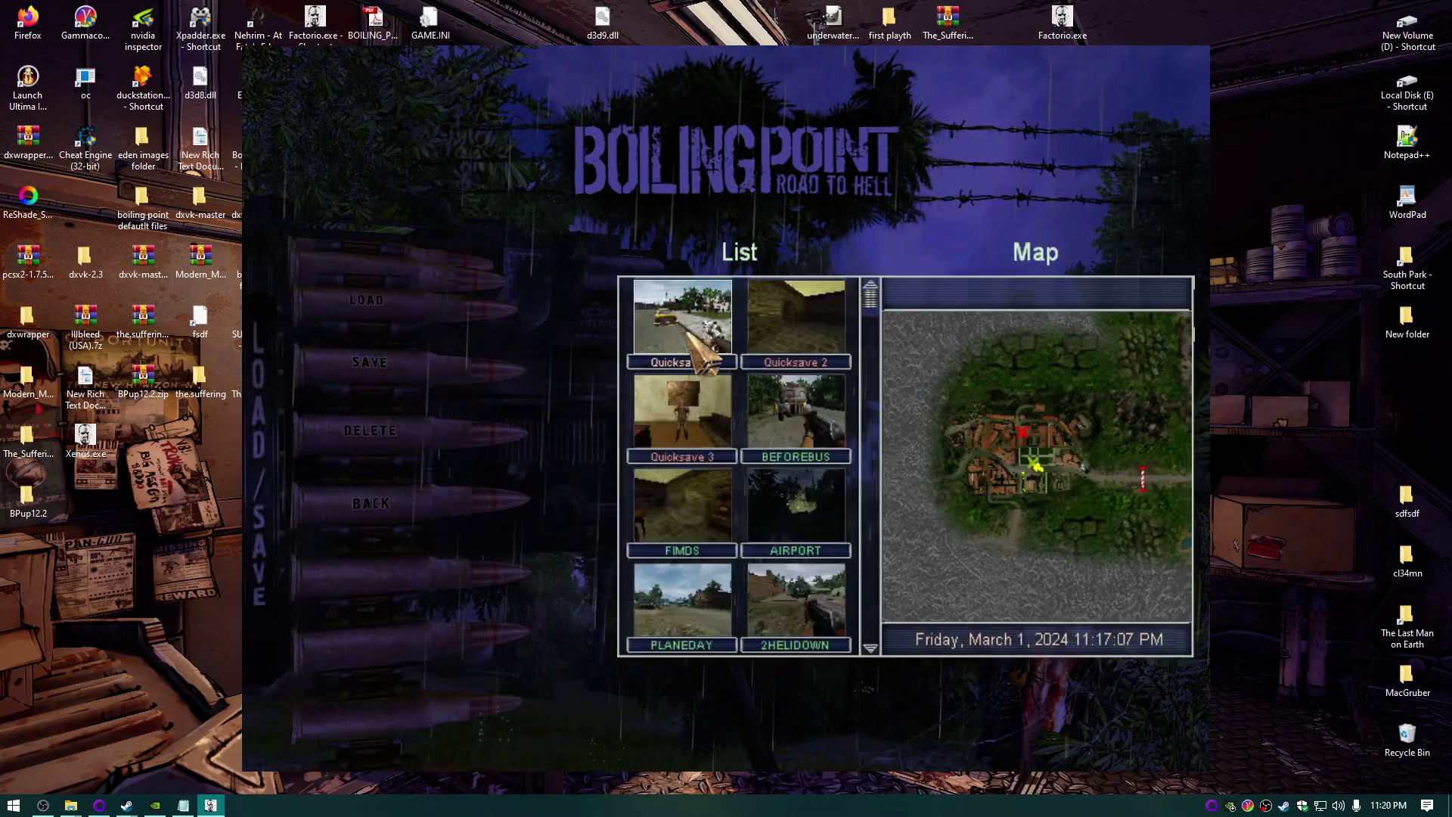
# Step: Load the chosen save and walk down the town street toward the buildings
pyautogui.click(383, 302)
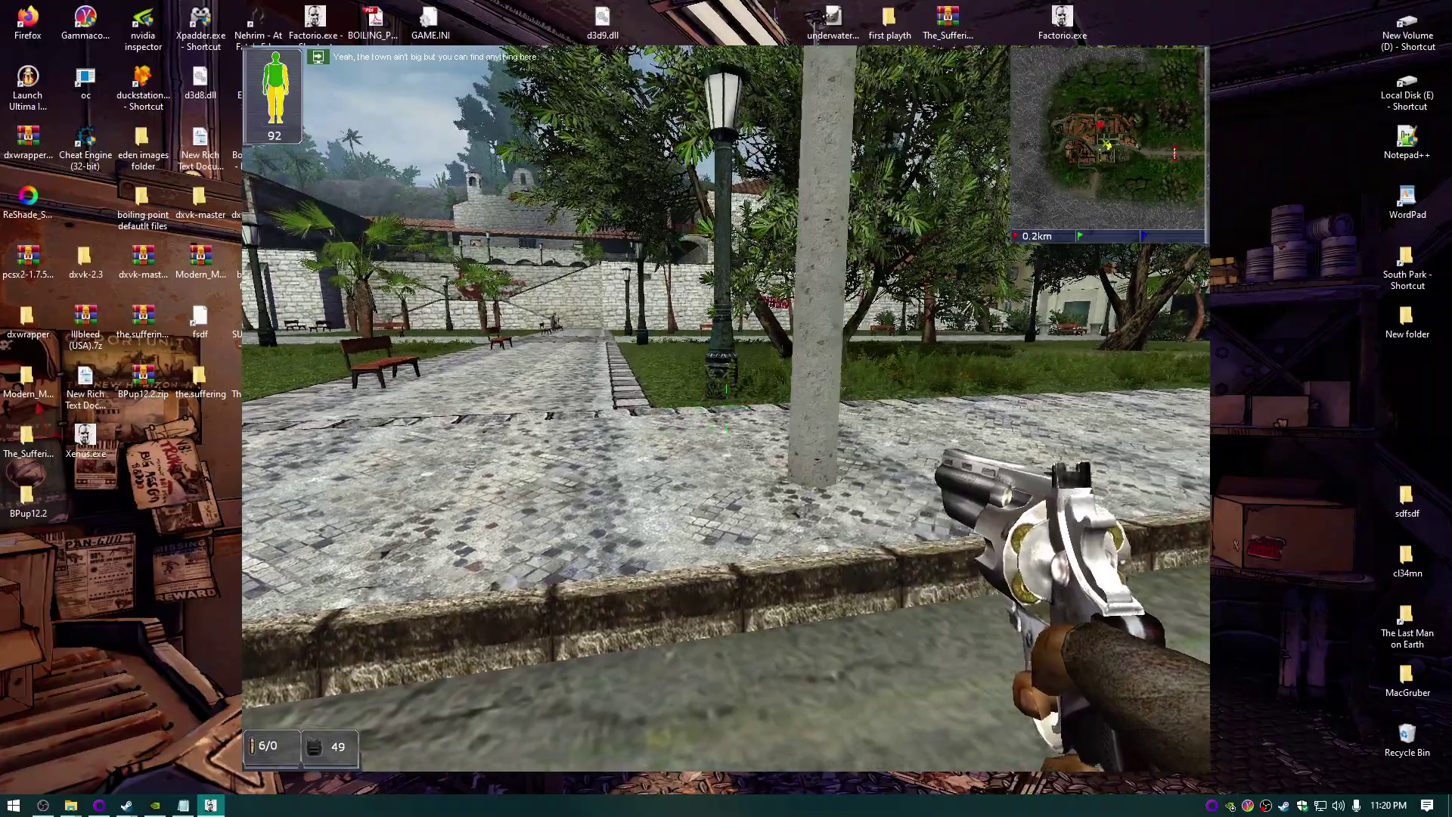
pyautogui.press('i')
pyautogui.press('i')
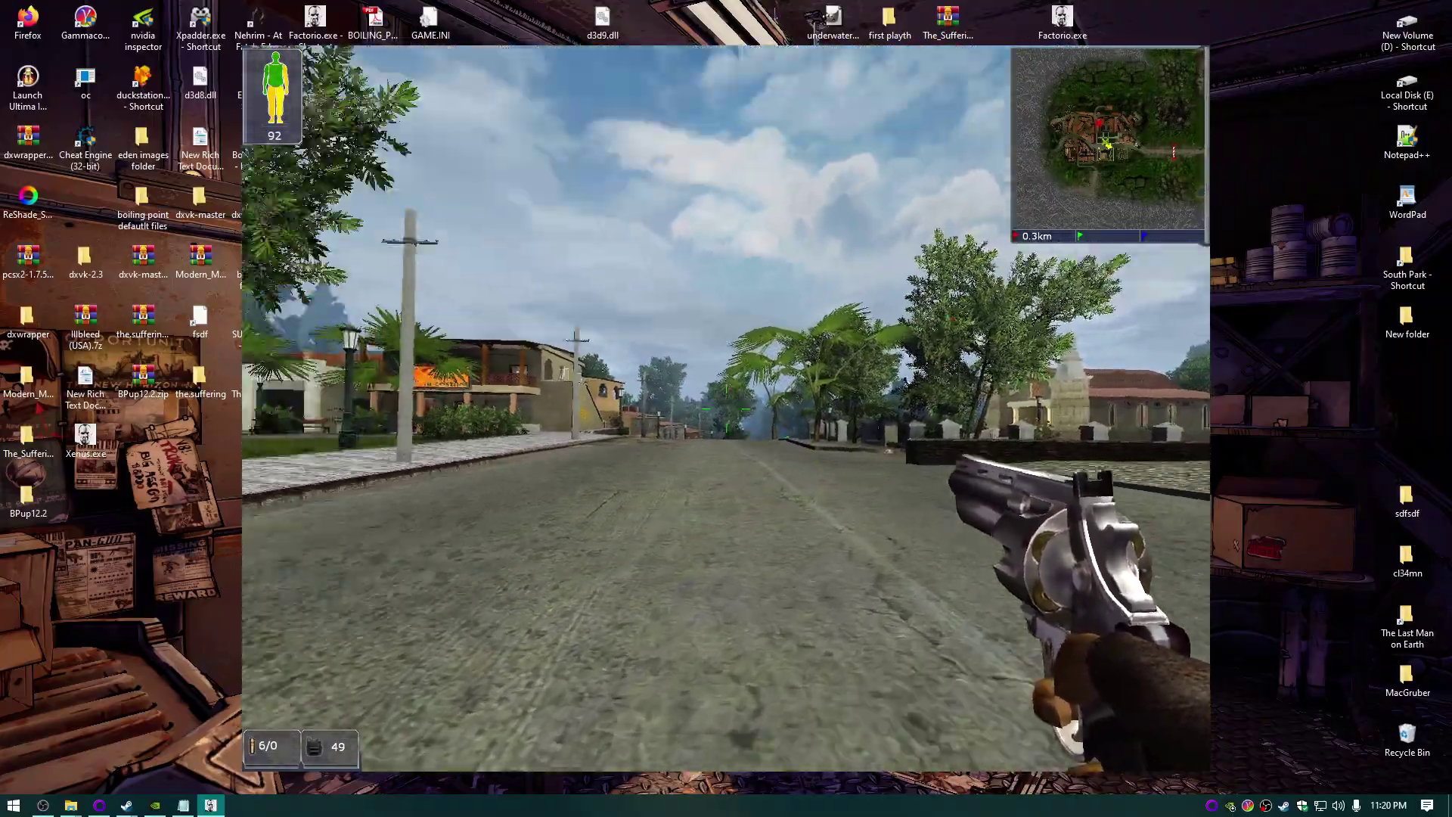
pyautogui.press('w')
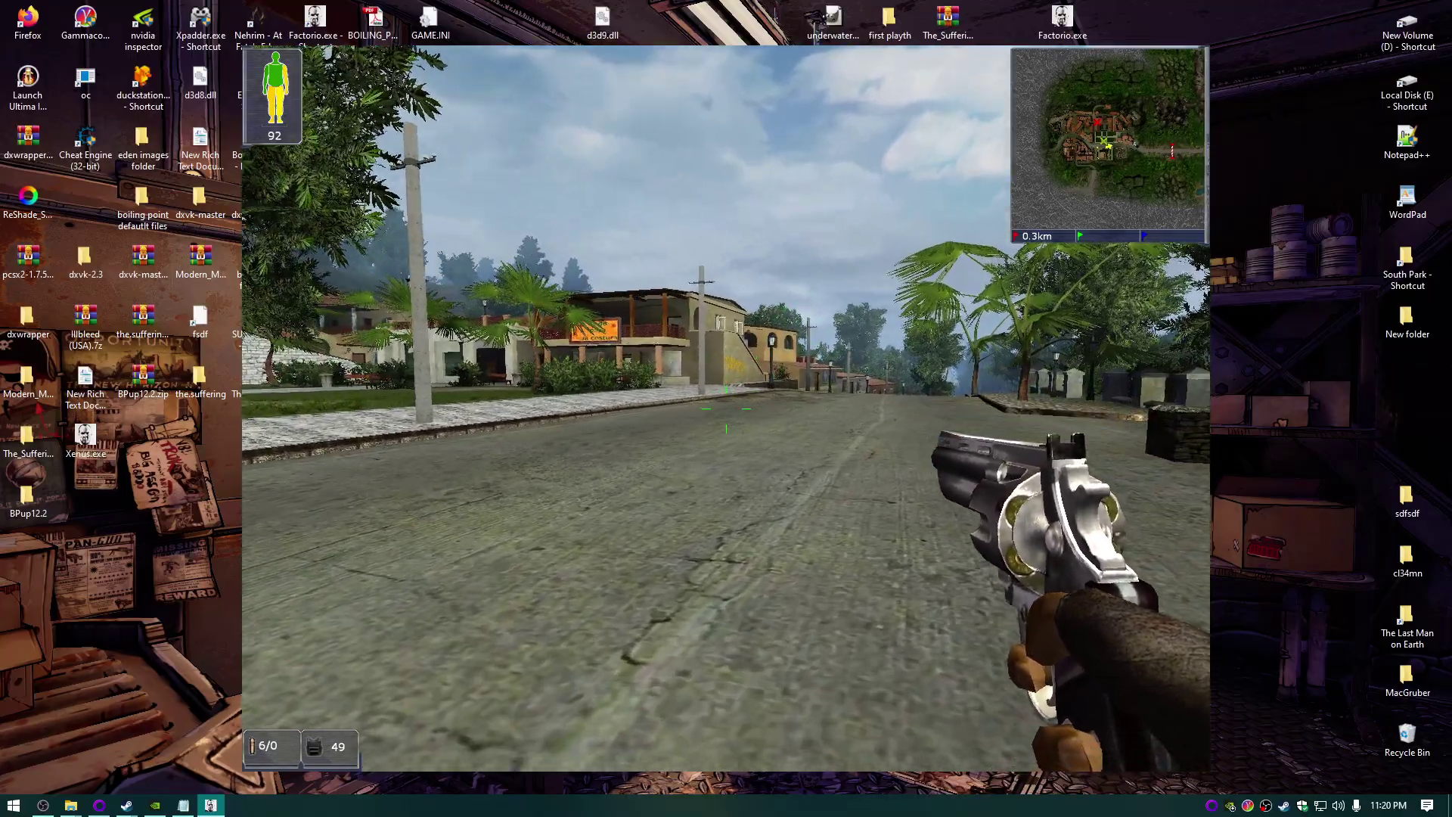
pyautogui.press('w')
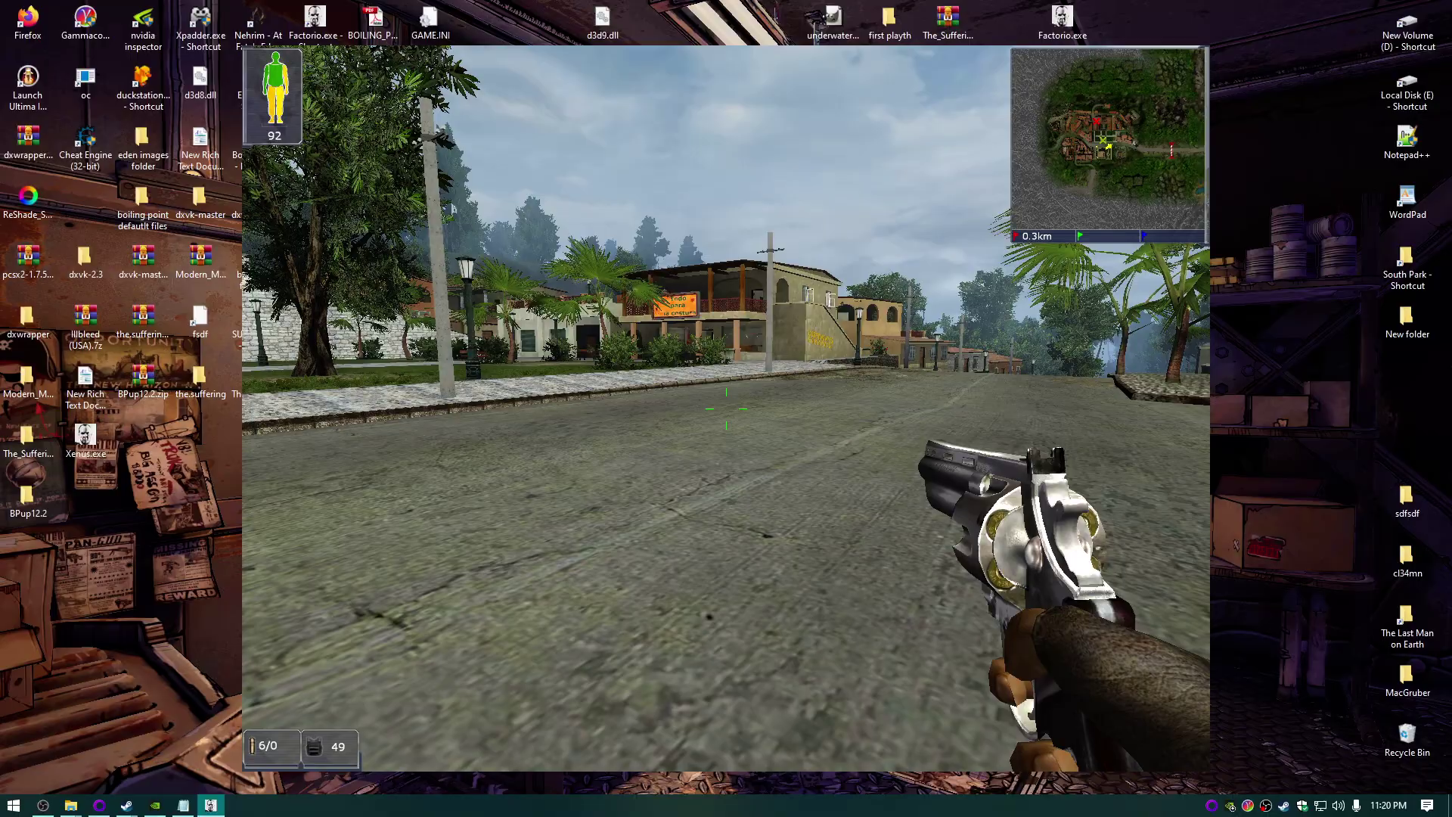
pyautogui.press('w')
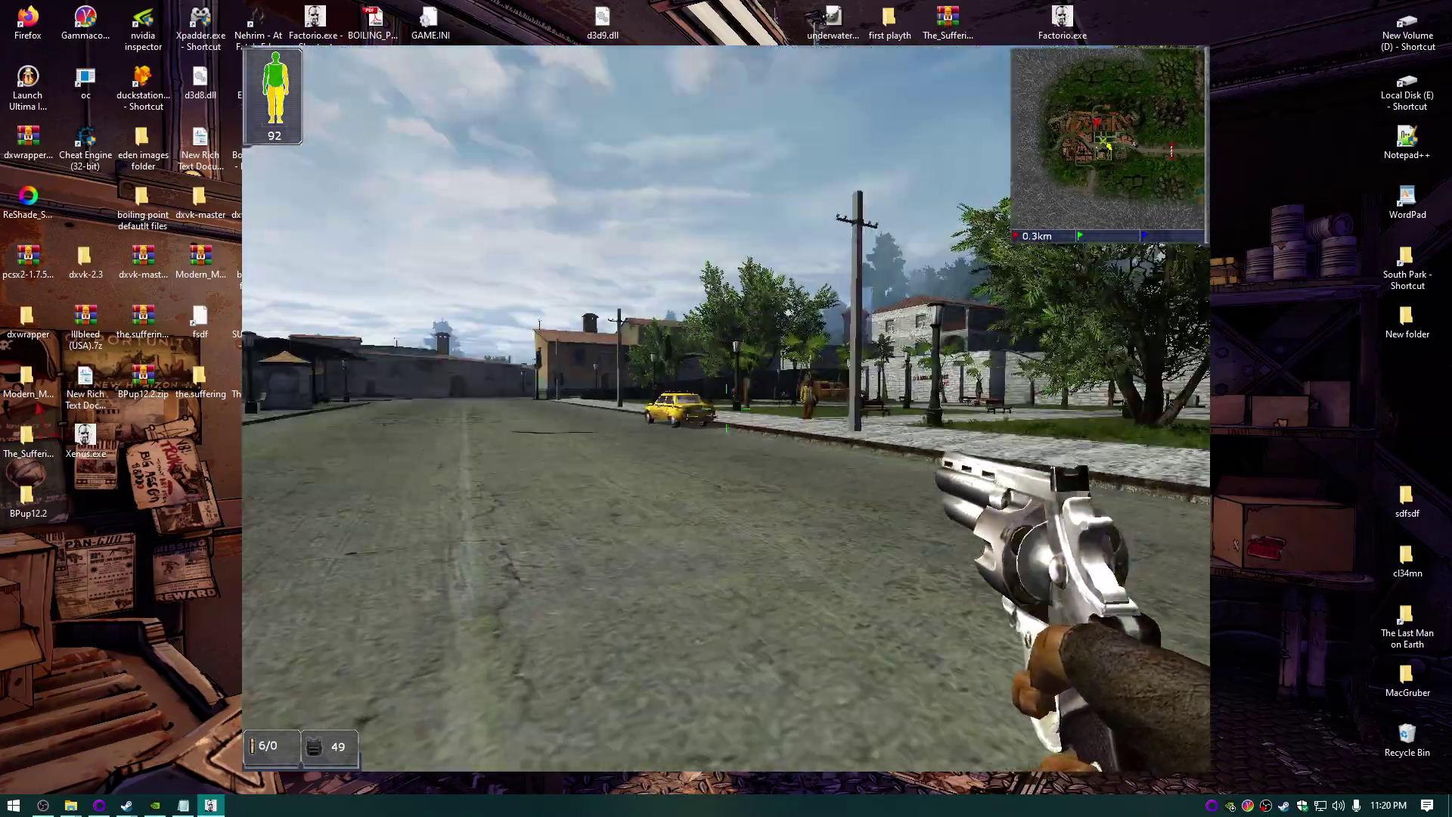
# Step: Check the main menu and inventory, then choose EXIT to quit to the desktop
pyautogui.press('Escape')
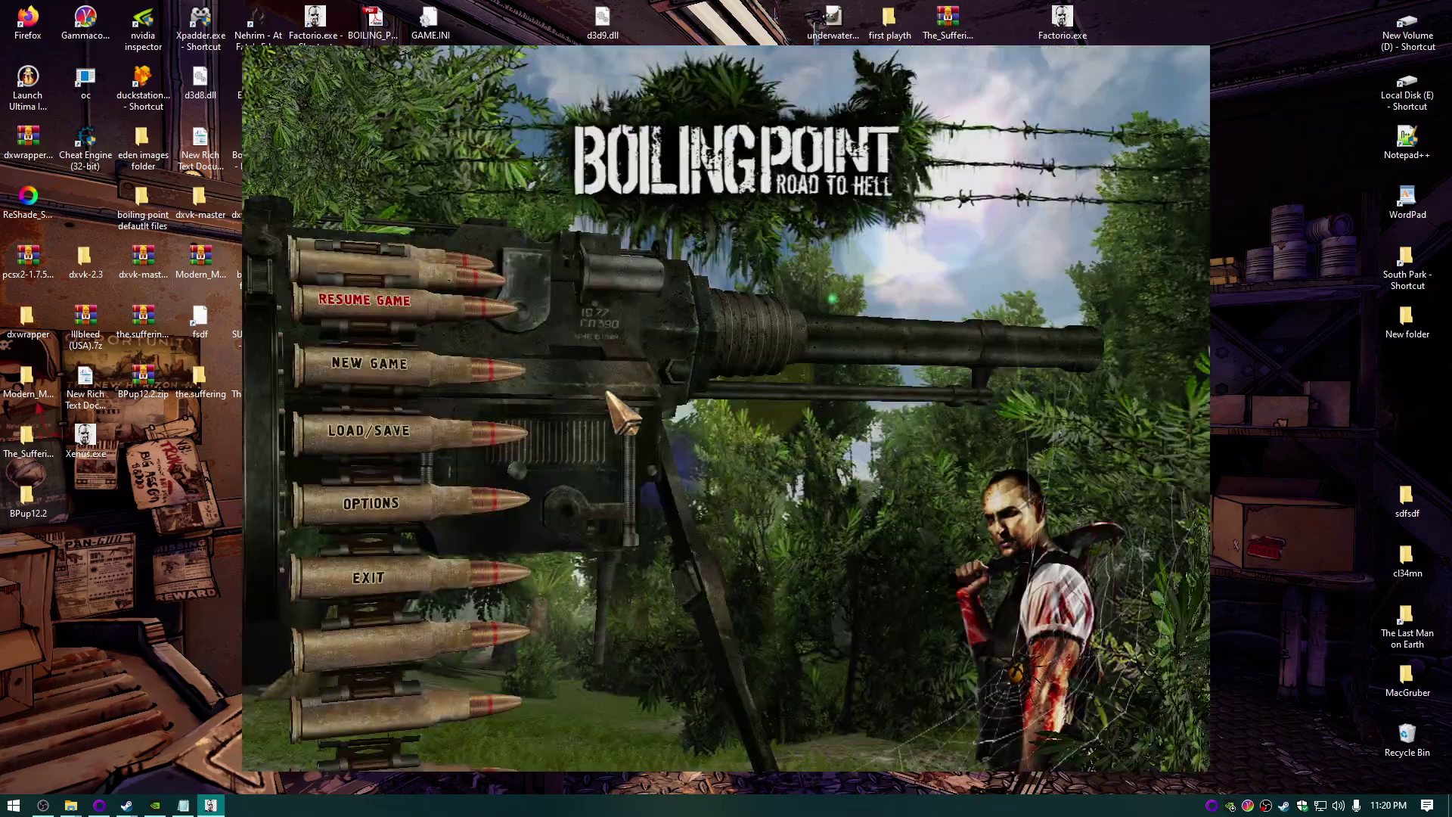
pyautogui.press('Escape')
pyautogui.press('i')
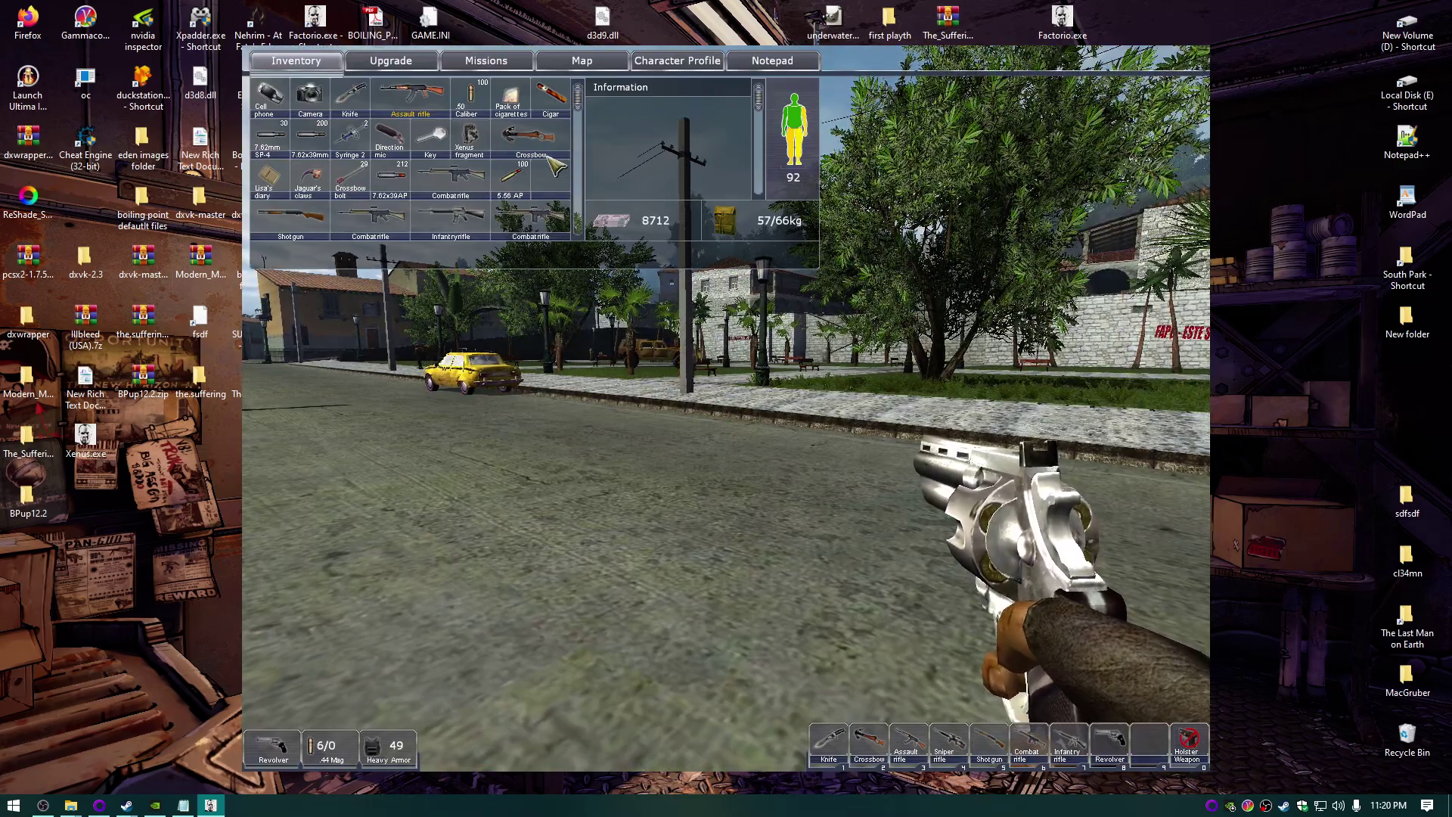
pyautogui.press('i')
pyautogui.press('Escape')
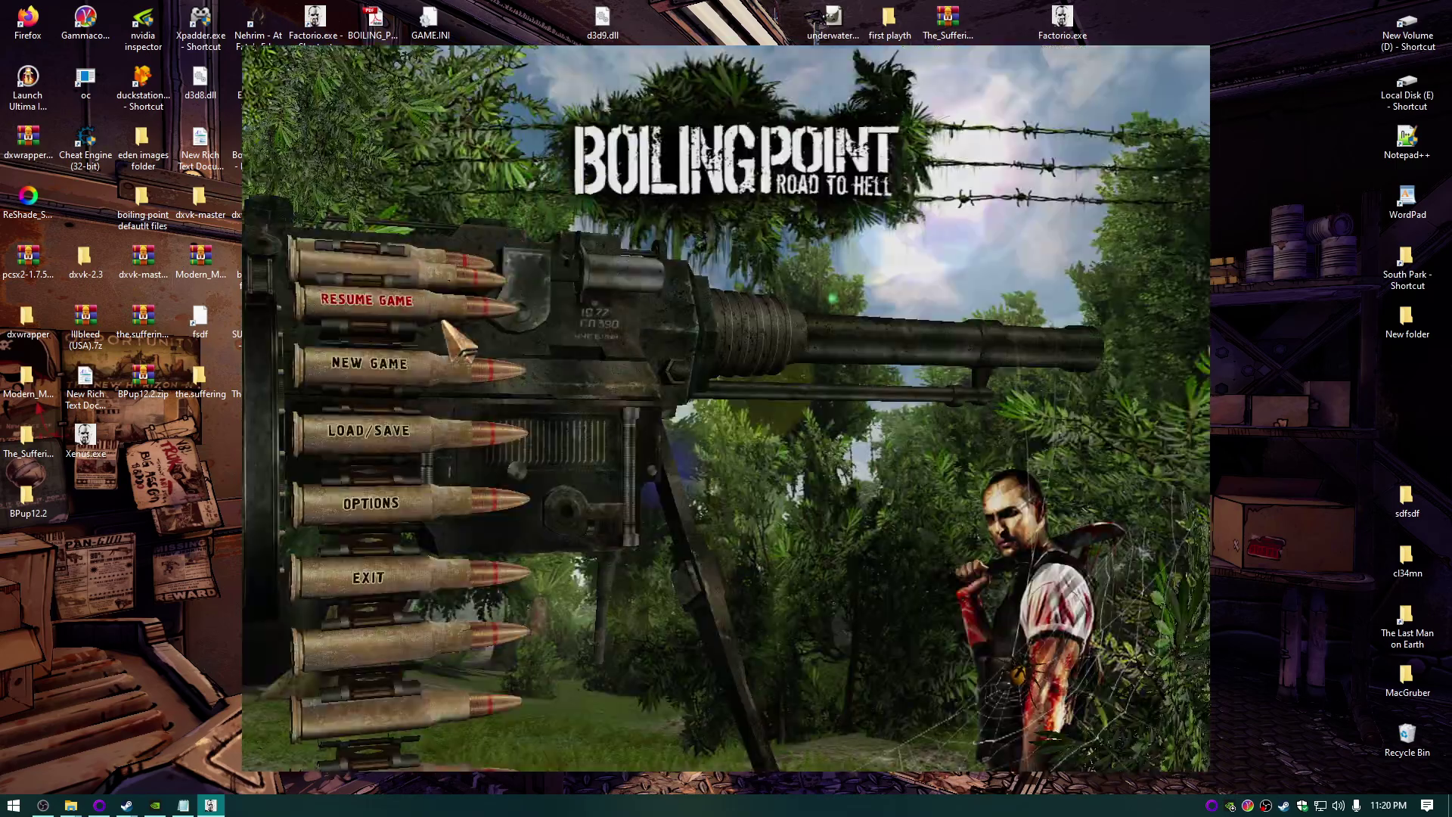
pyautogui.click(402, 573)
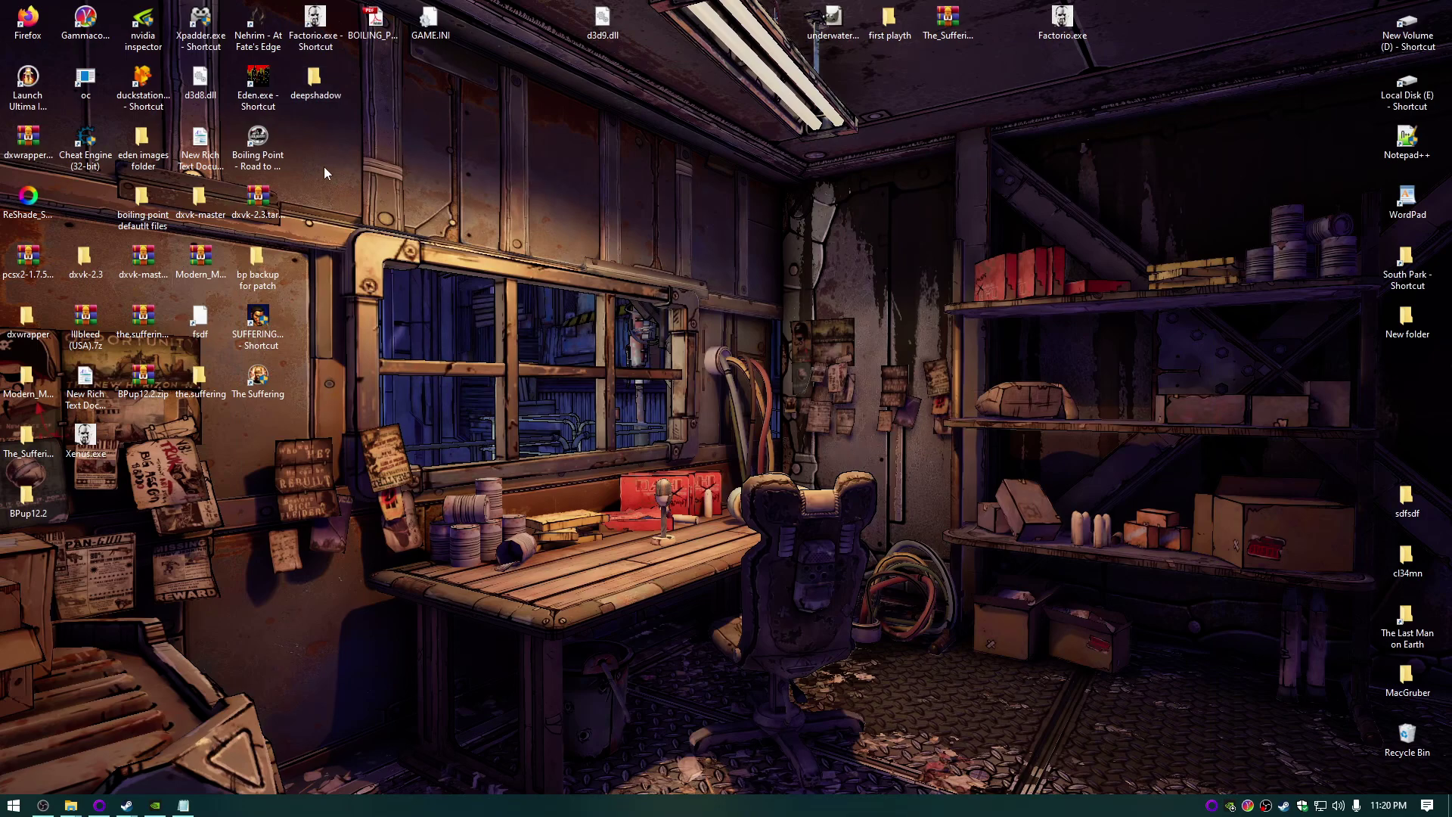
# Step: Open dxwrapper.ini in Notepad from the game's installation folder
pyautogui.rightClick(340, 17)
pyautogui.click(387, 69)
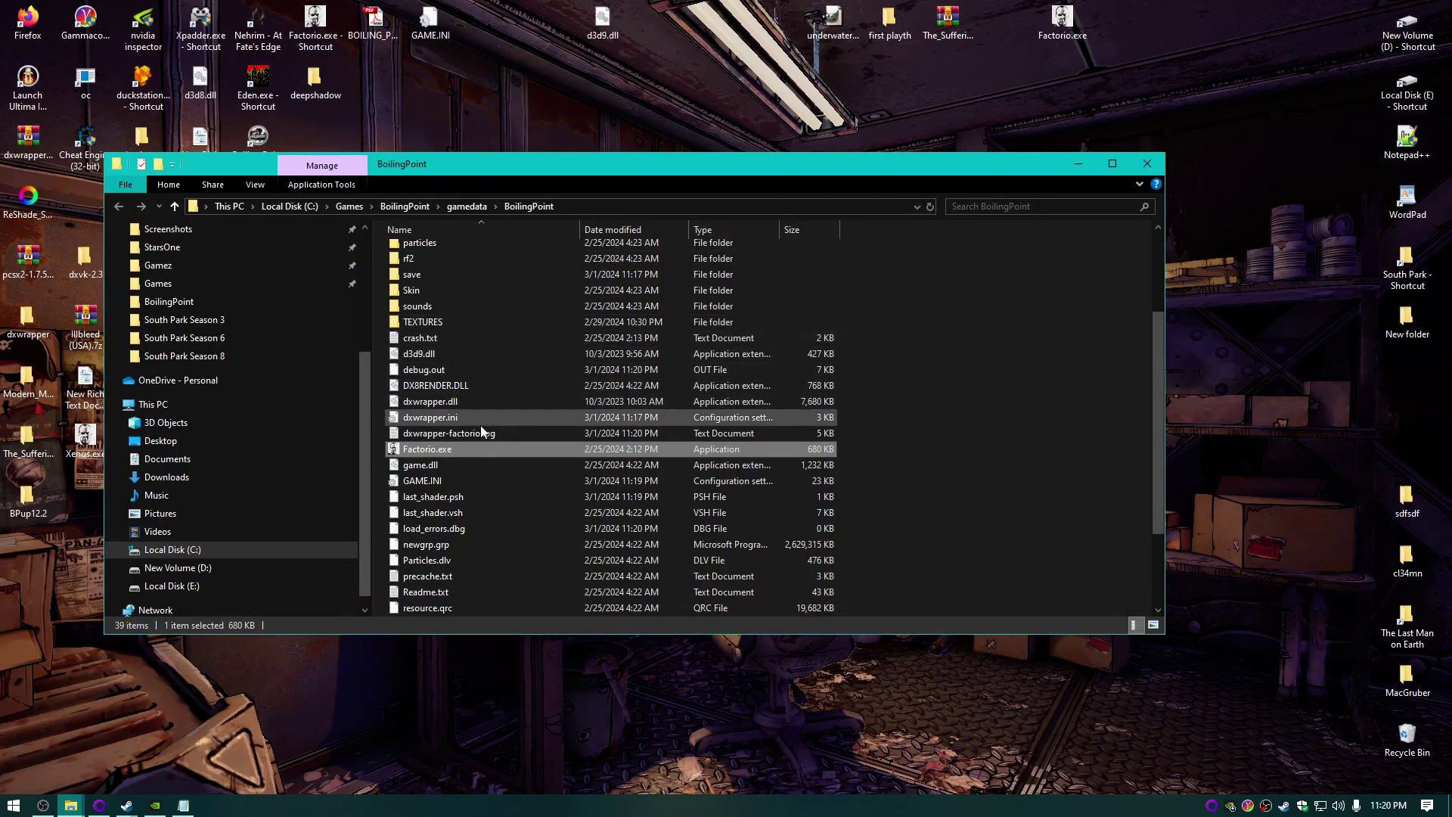
pyautogui.doubleClick(454, 418)
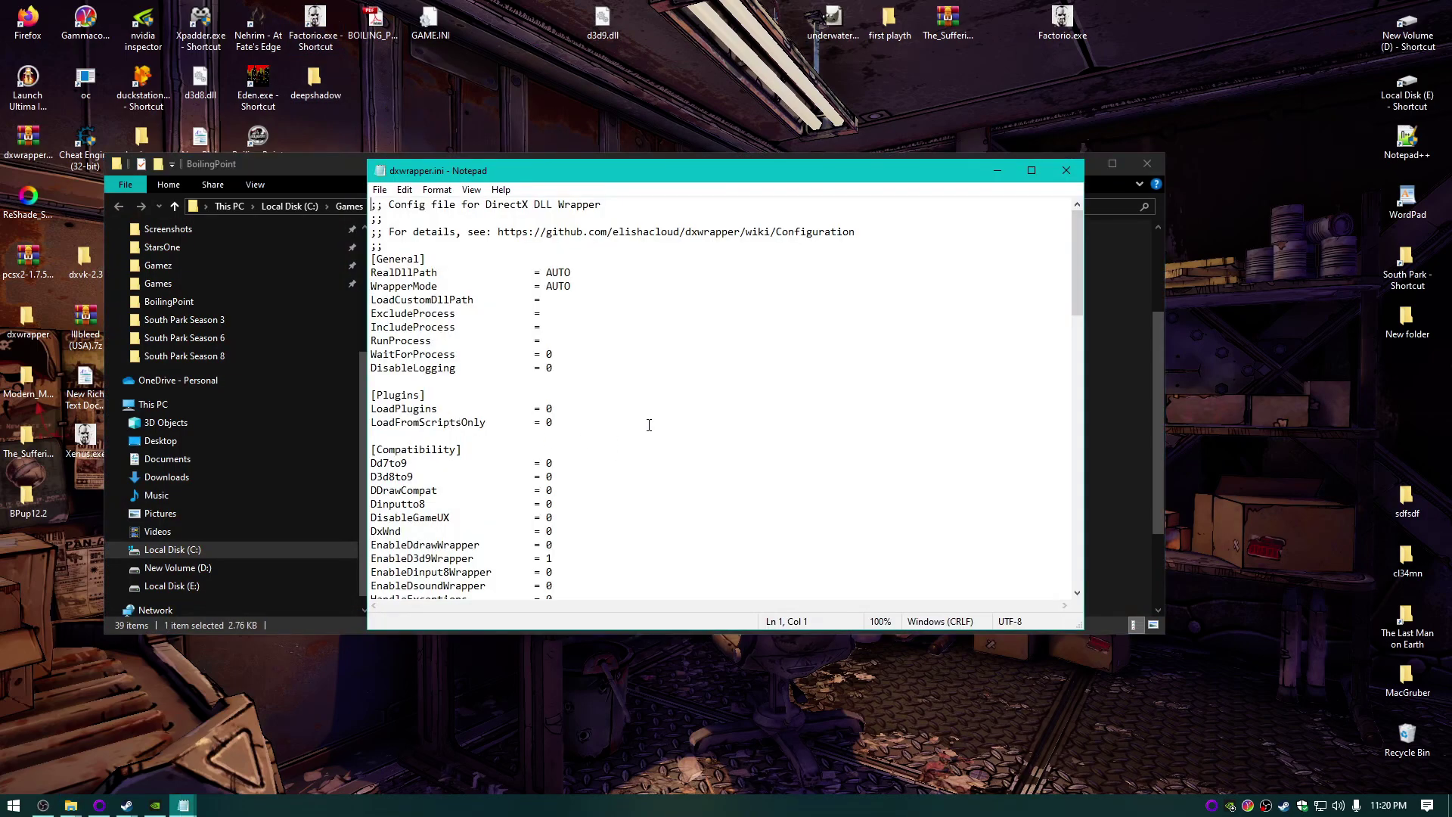
pyautogui.scroll(-5, 636, 422)
pyautogui.scroll(-1, 560, 363)
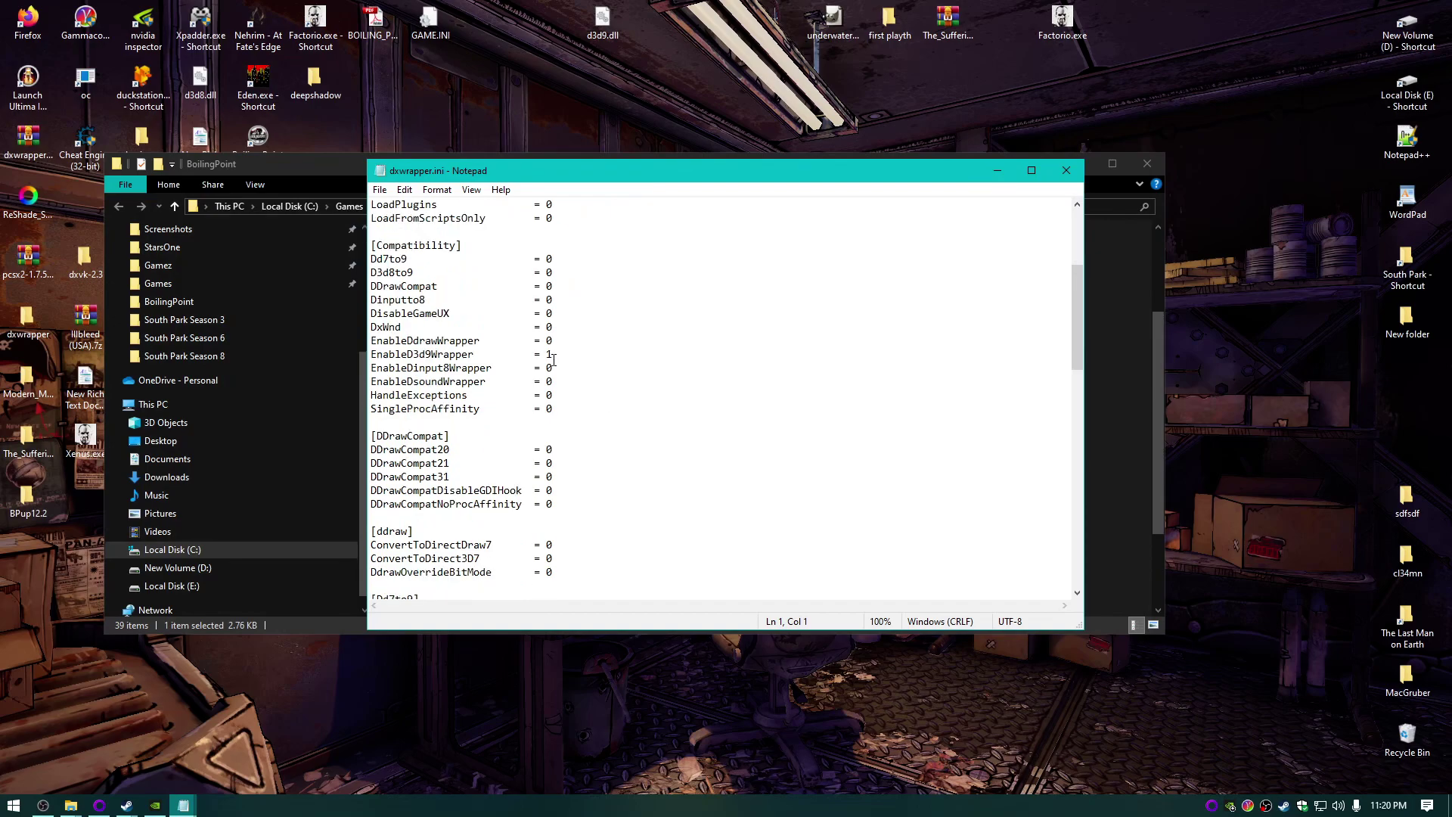
pyautogui.scroll(-6, 553, 360)
pyautogui.scroll(-2, 511, 397)
pyautogui.scroll(-3, 463, 440)
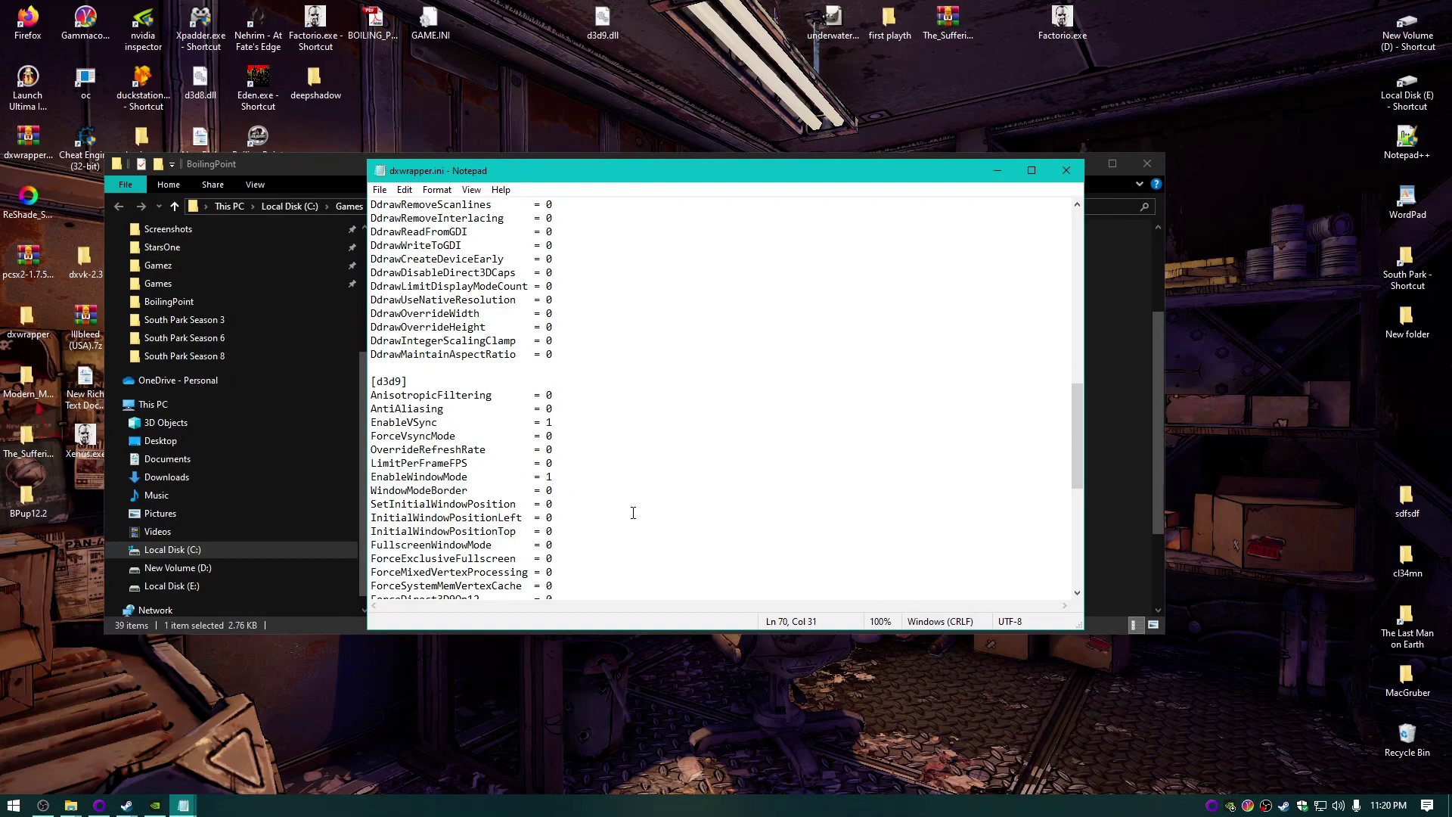
# Step: Save dxwrapper.ini with WindowModeBorder = 1 and relaunch the game
pyautogui.click(378, 191)
pyautogui.click(402, 258)
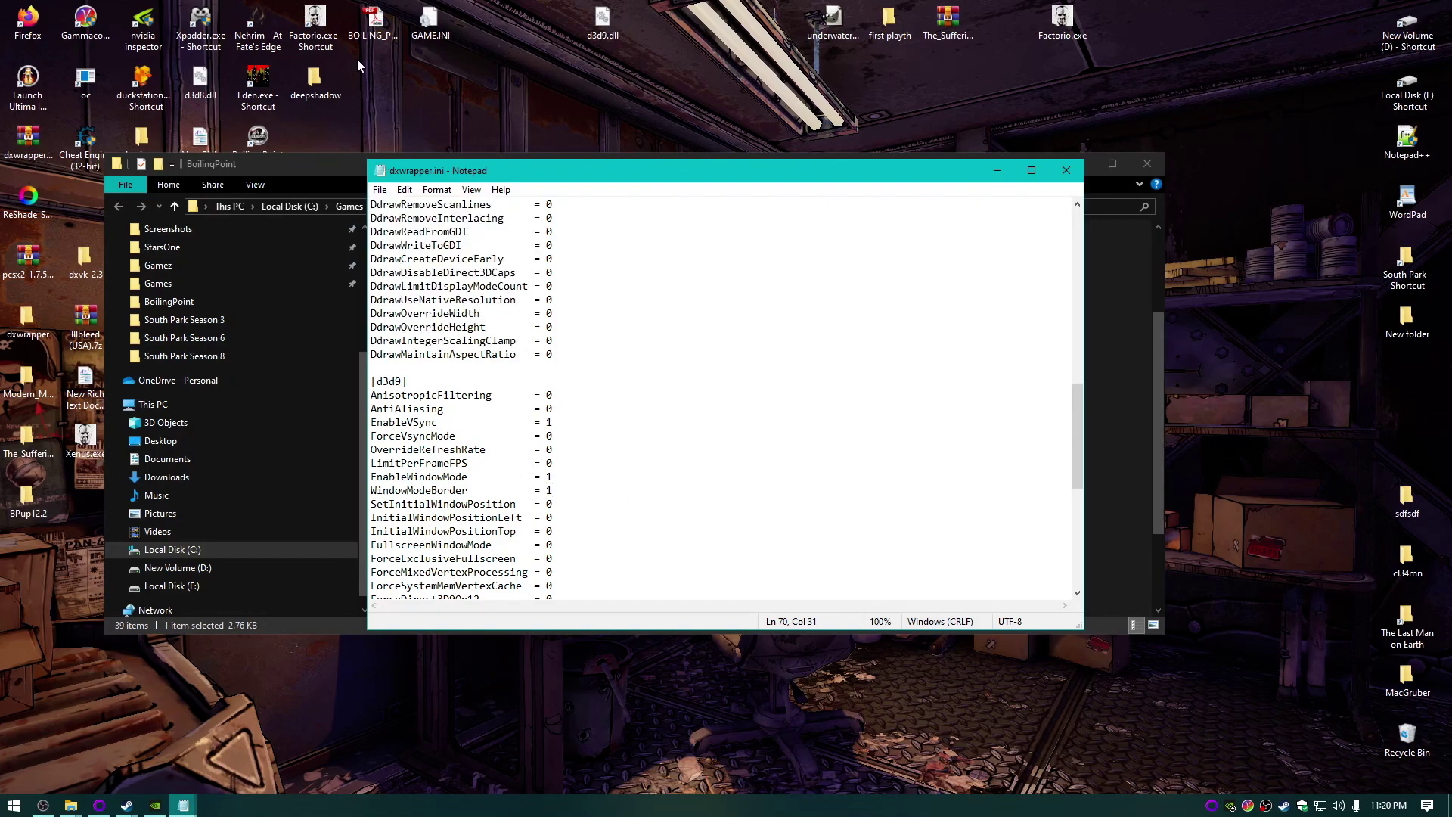
pyautogui.doubleClick(316, 29)
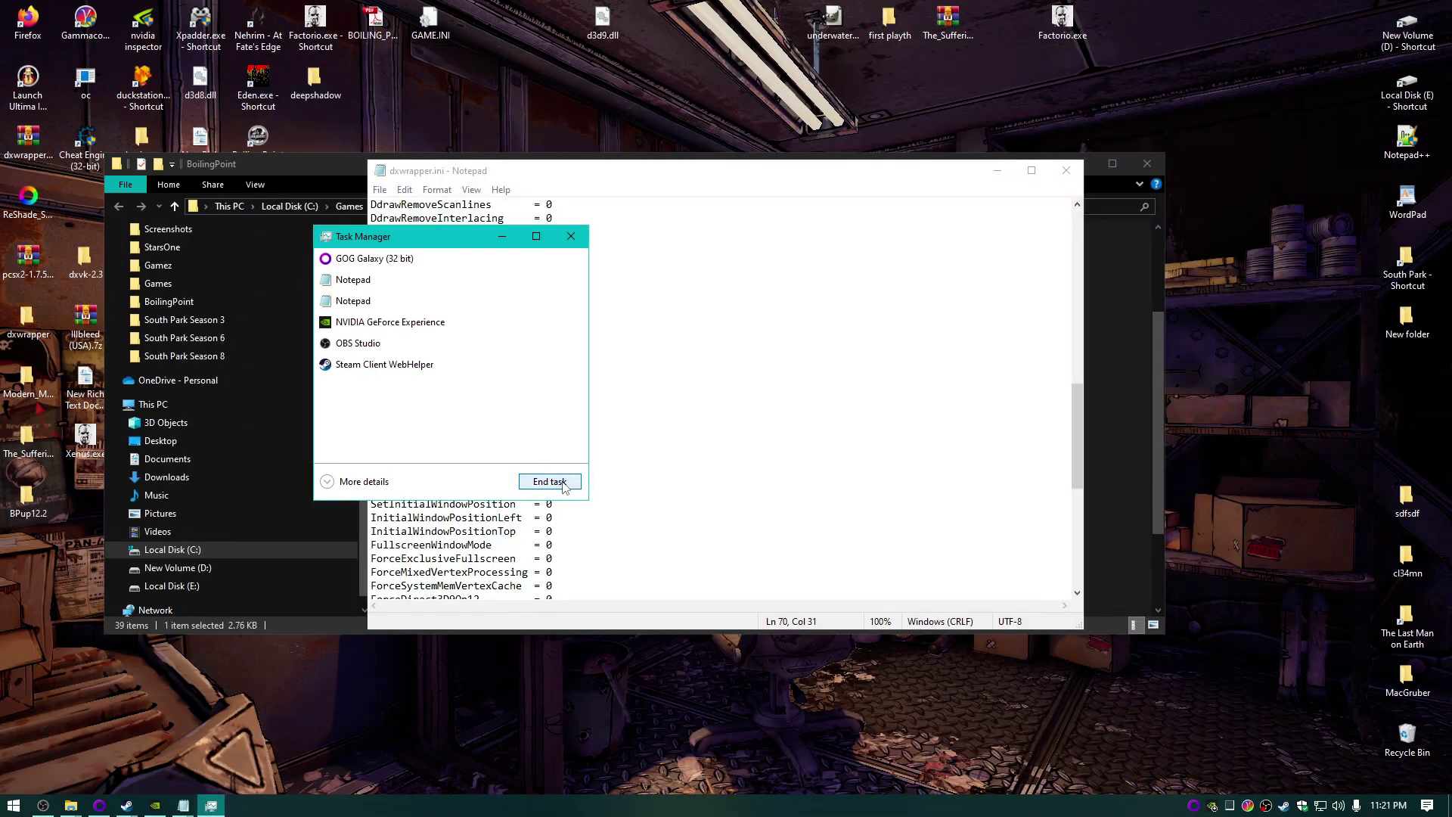
# Step: Close Task Manager, disable the GeForce in-game overlay, and minimize GeForce Experience and Notepad
pyautogui.click(570, 238)
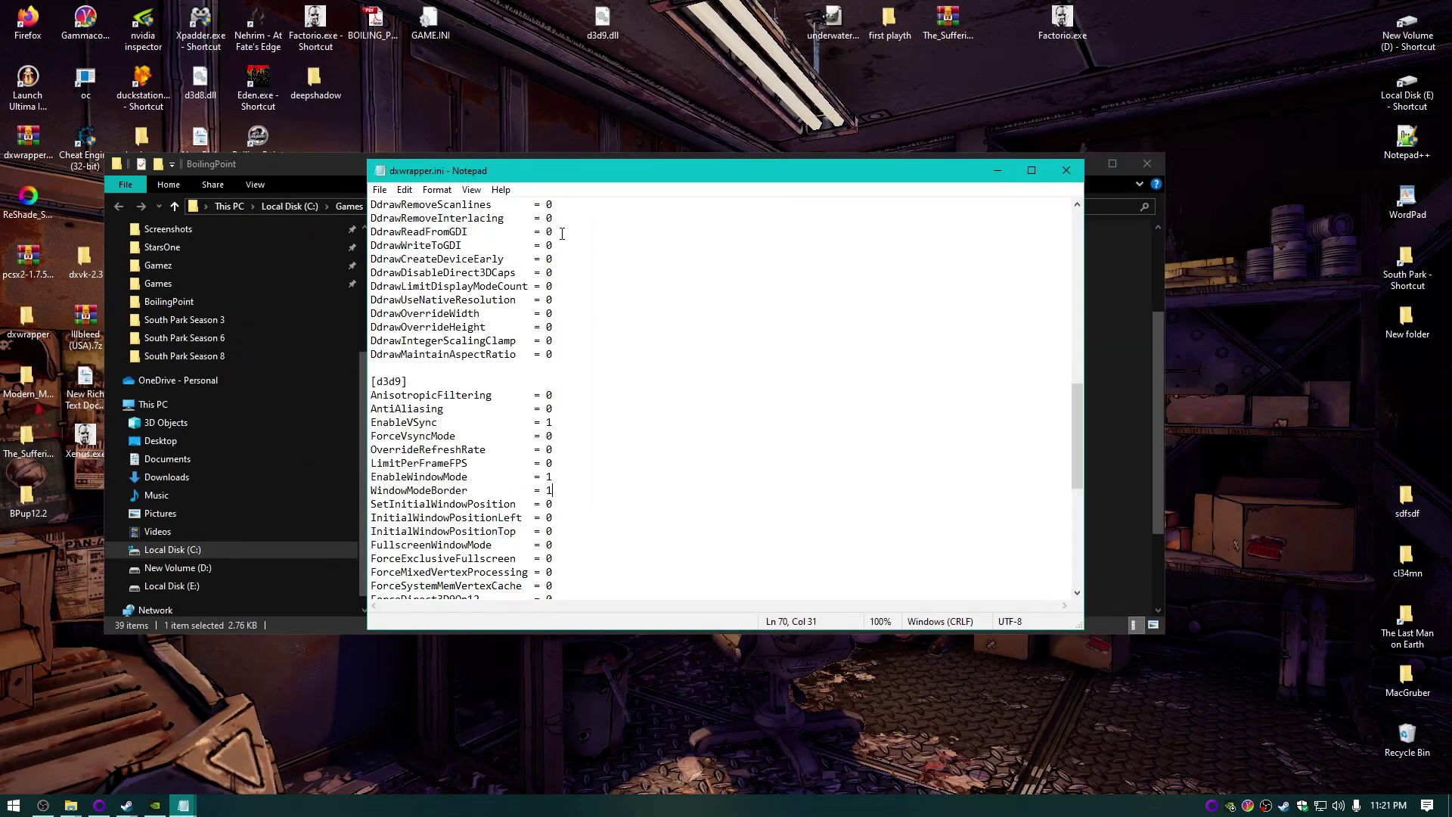
pyautogui.click(156, 804)
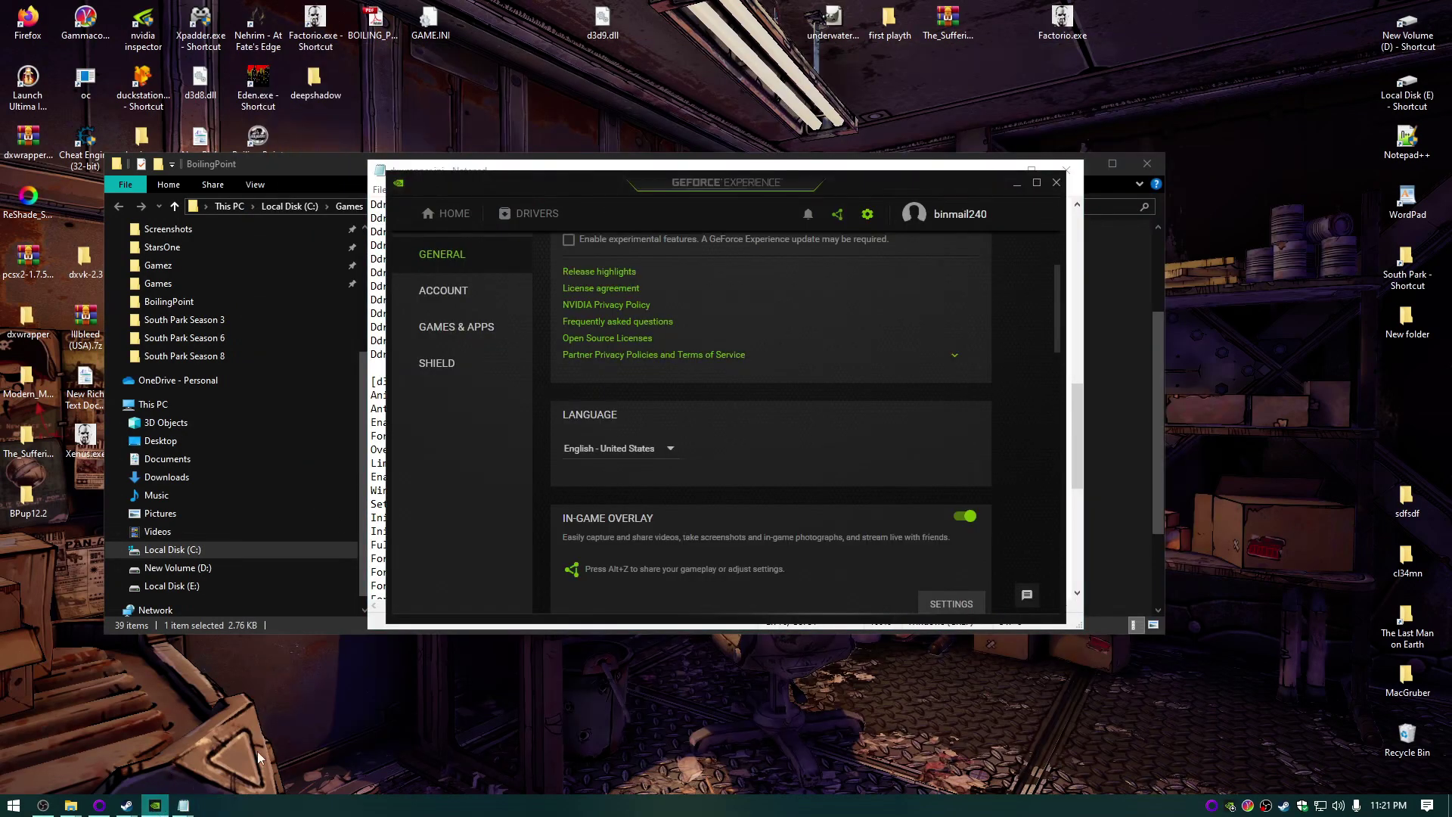
pyautogui.click(965, 519)
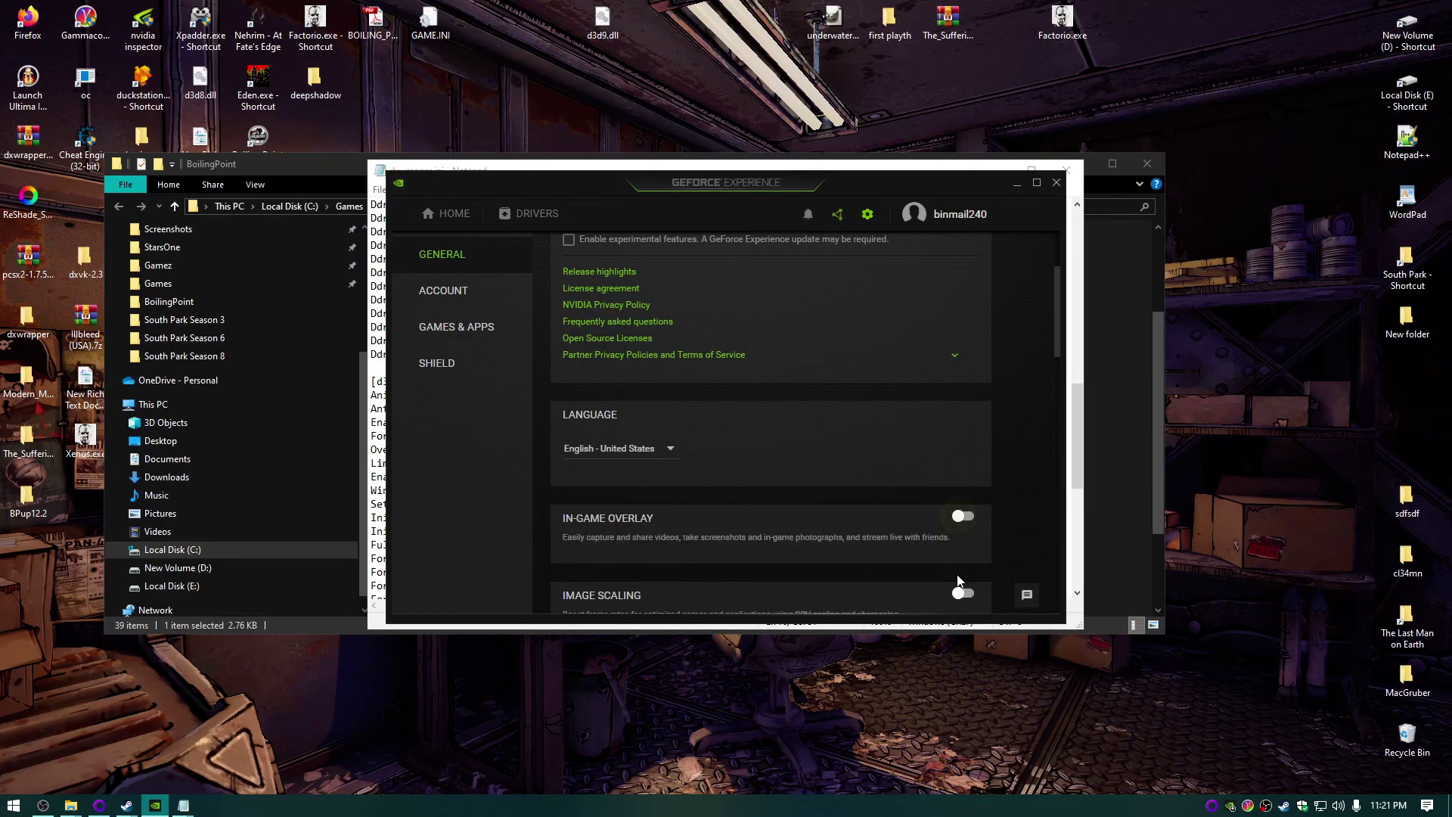
pyautogui.click(963, 522)
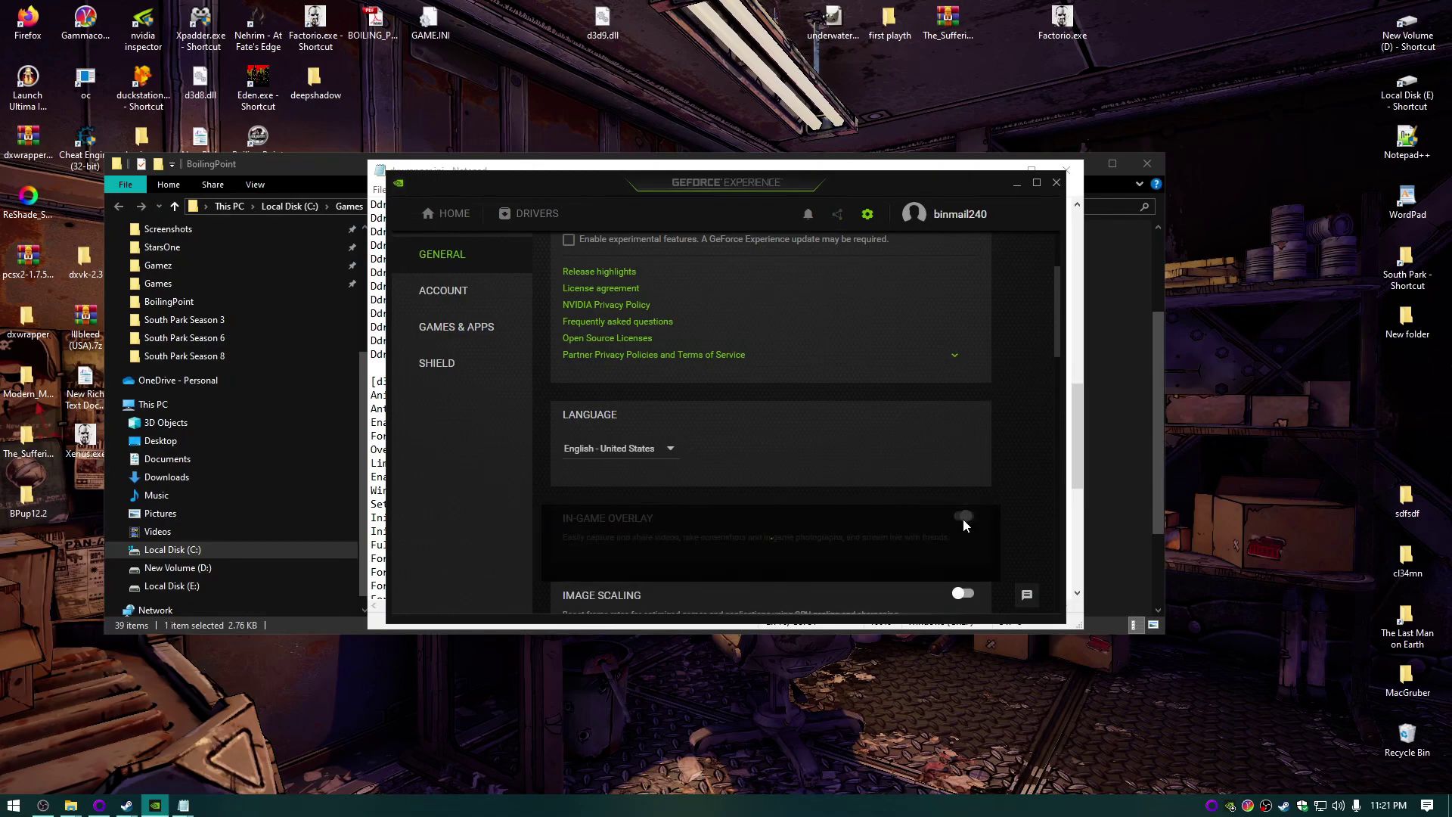
pyautogui.click(1018, 185)
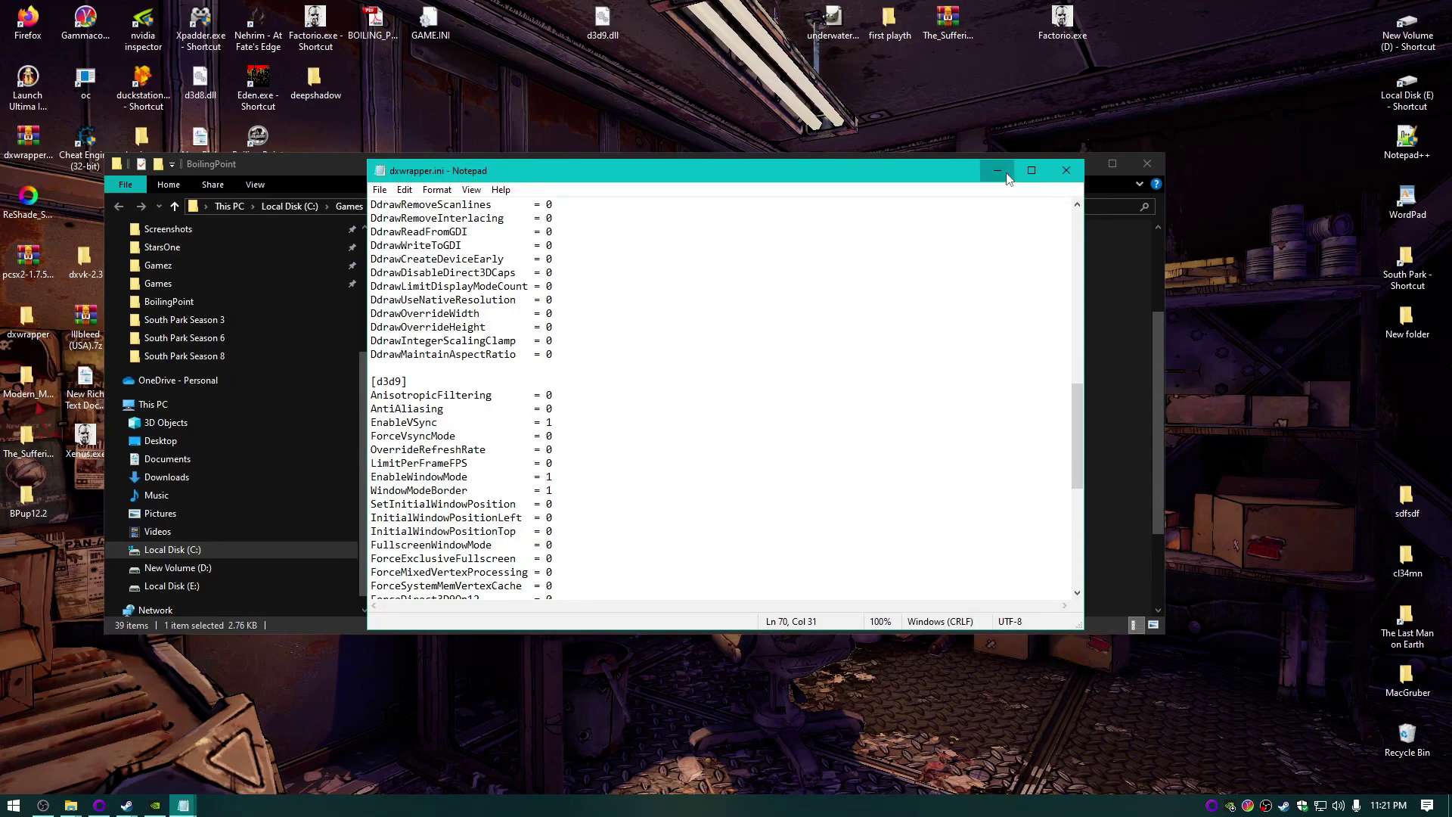
pyautogui.click(998, 171)
# Step: Restore the game window, load a save slot via LOAD/SAVE, and open the inventory
pyautogui.doubleClick(316, 22)
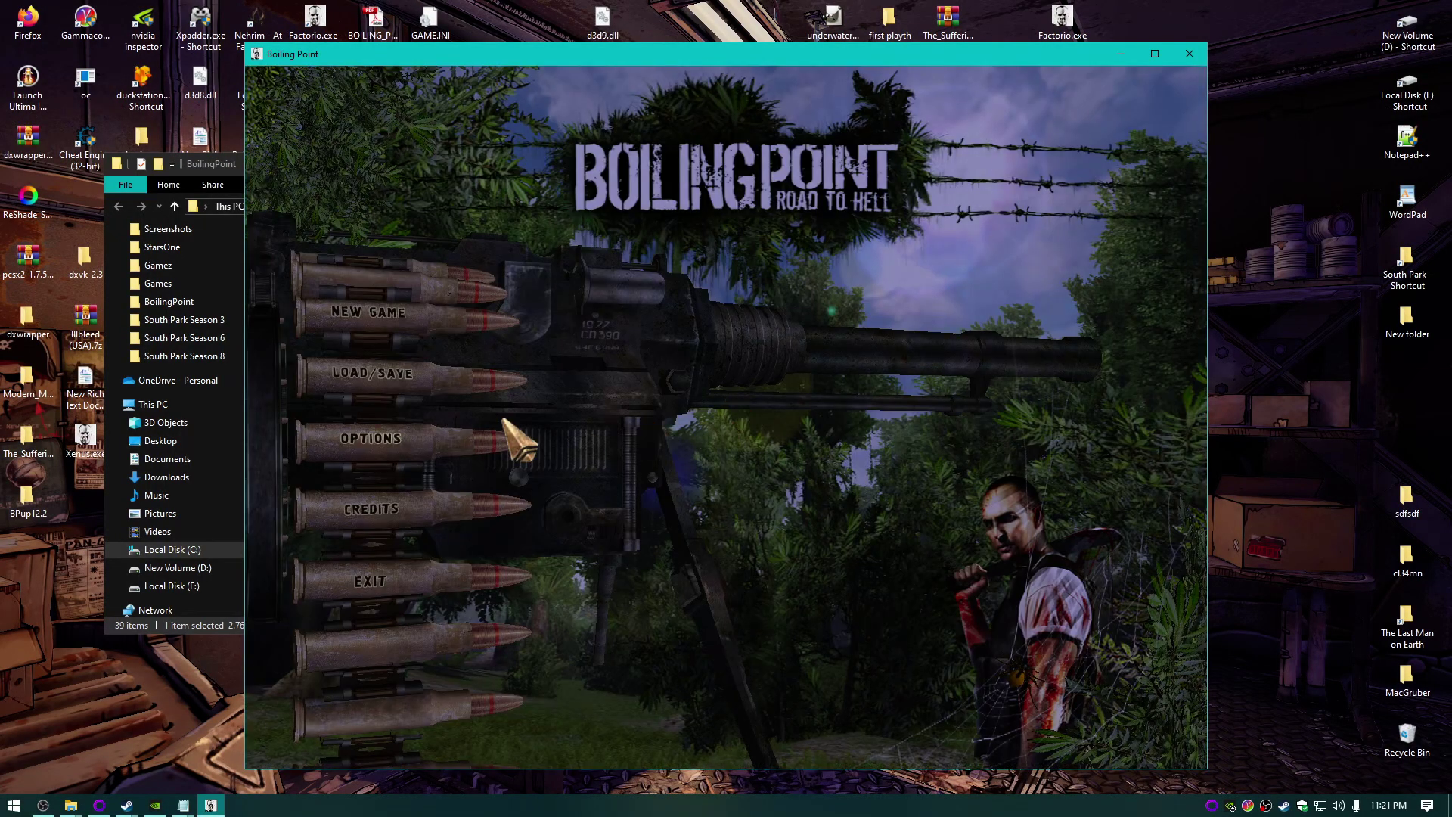
pyautogui.click(415, 389)
pyautogui.click(669, 375)
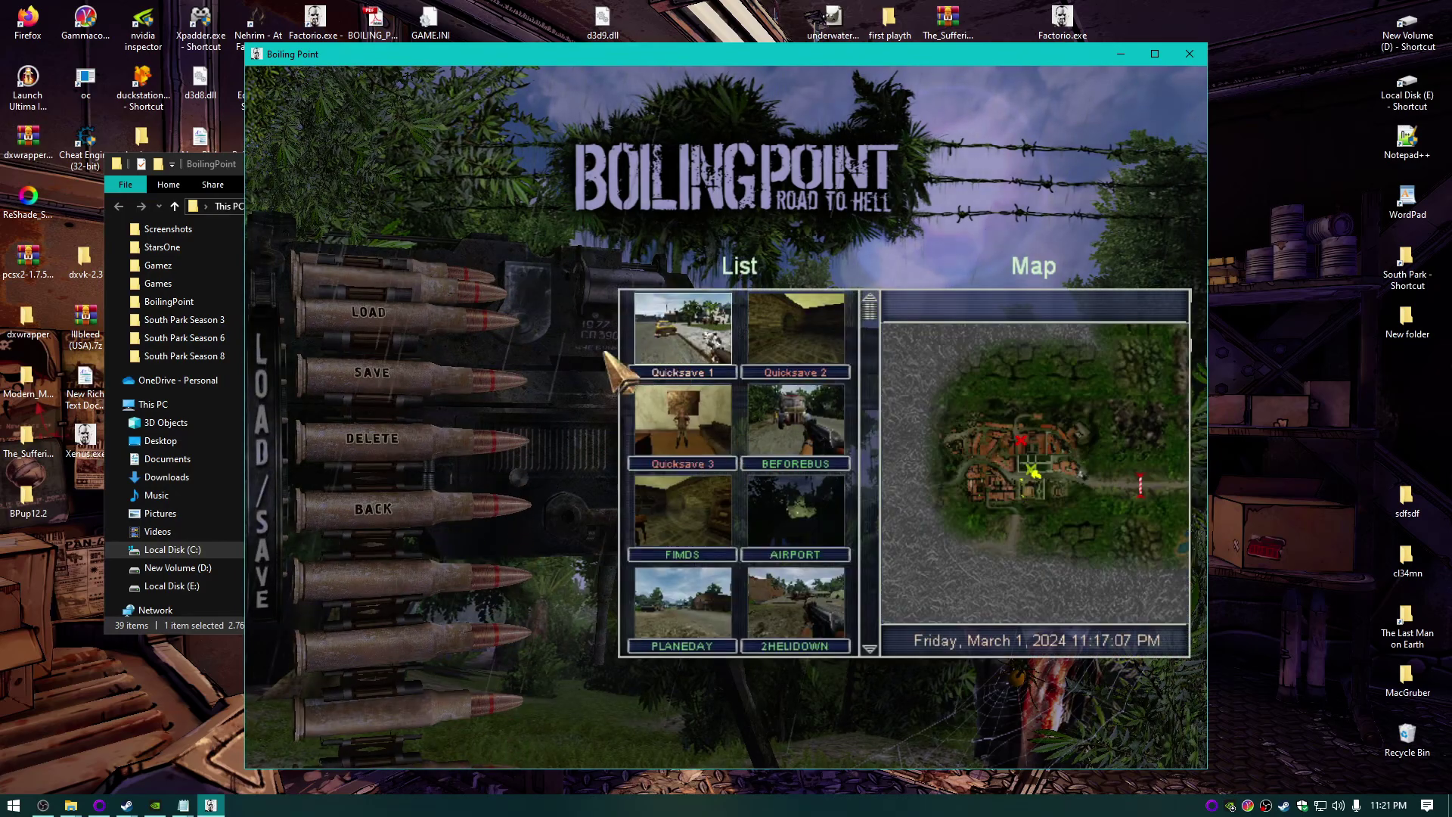
pyautogui.click(485, 318)
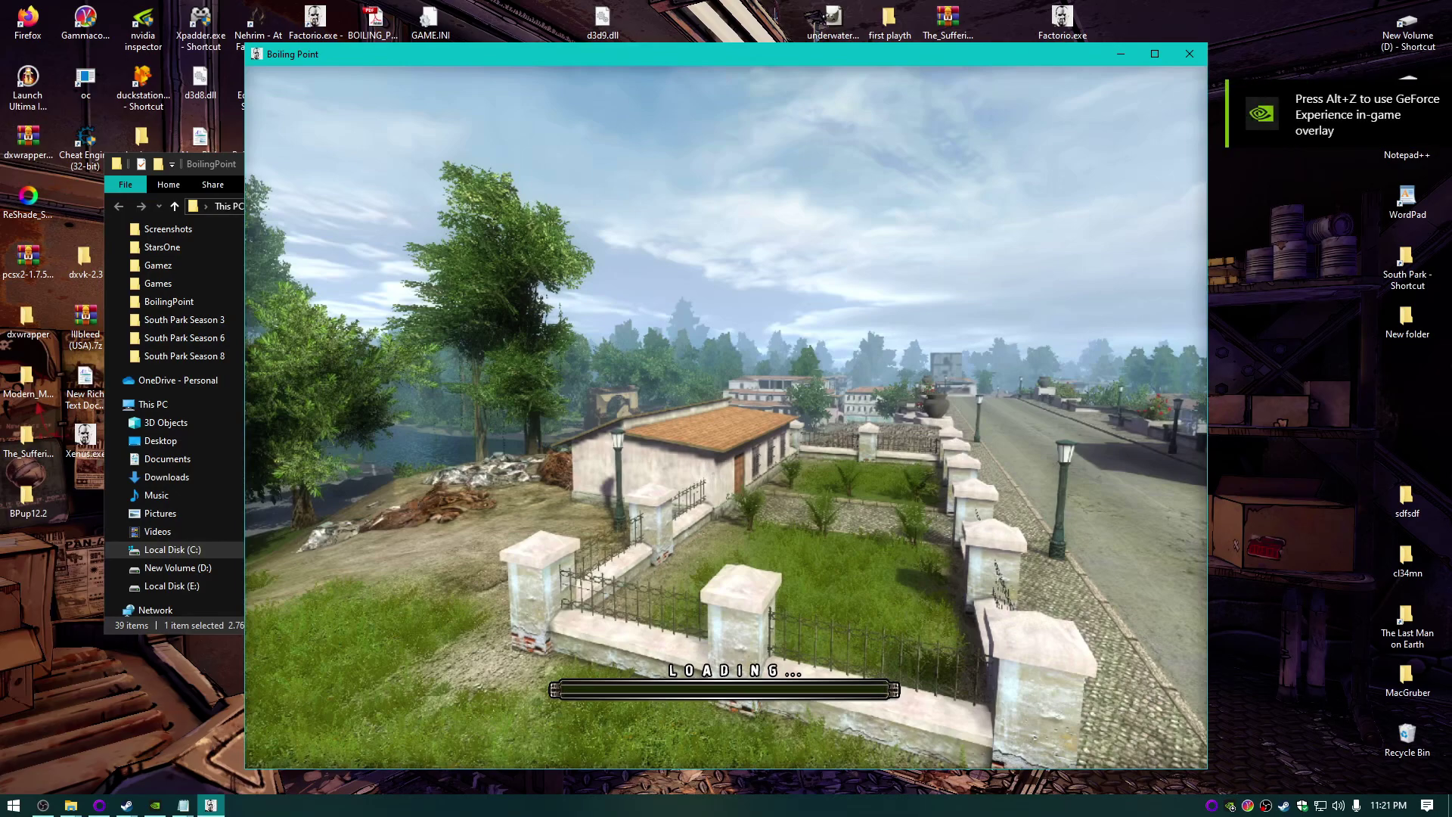
pyautogui.press('i')
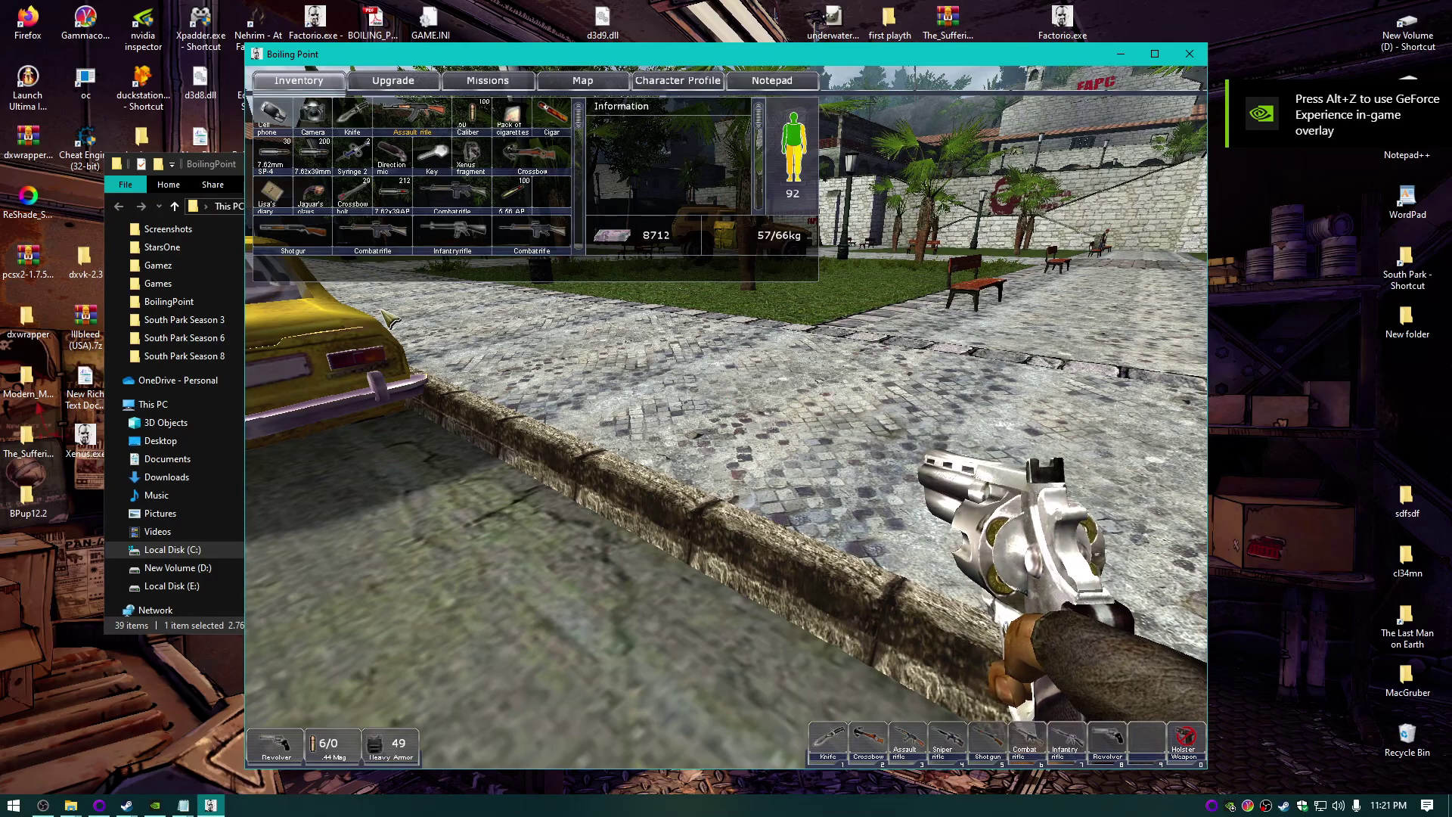
pyautogui.moveTo(532, 160)
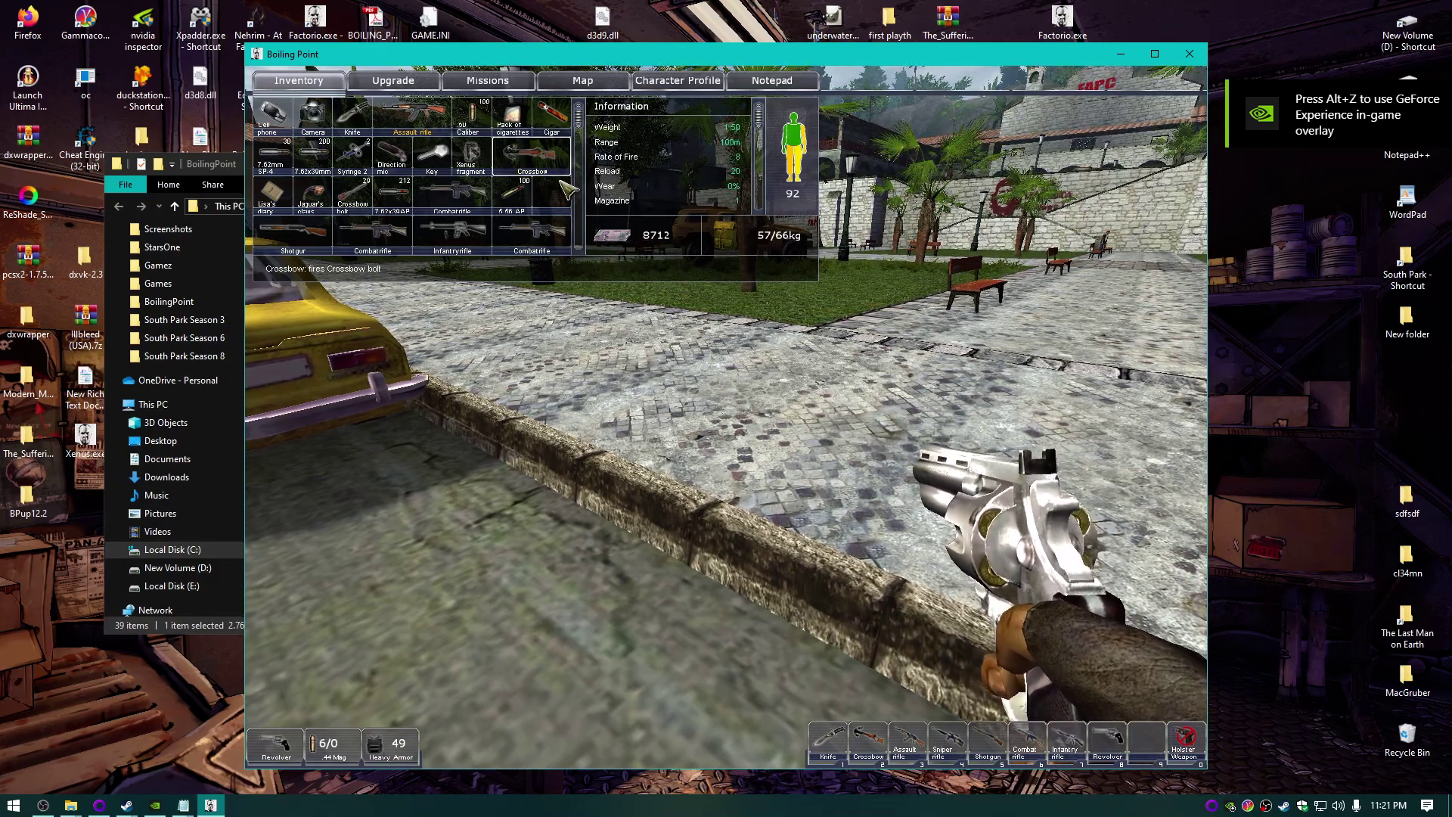
# Step: Close the inventory and follow the cobbled park path to the road curb
pyautogui.press('i')
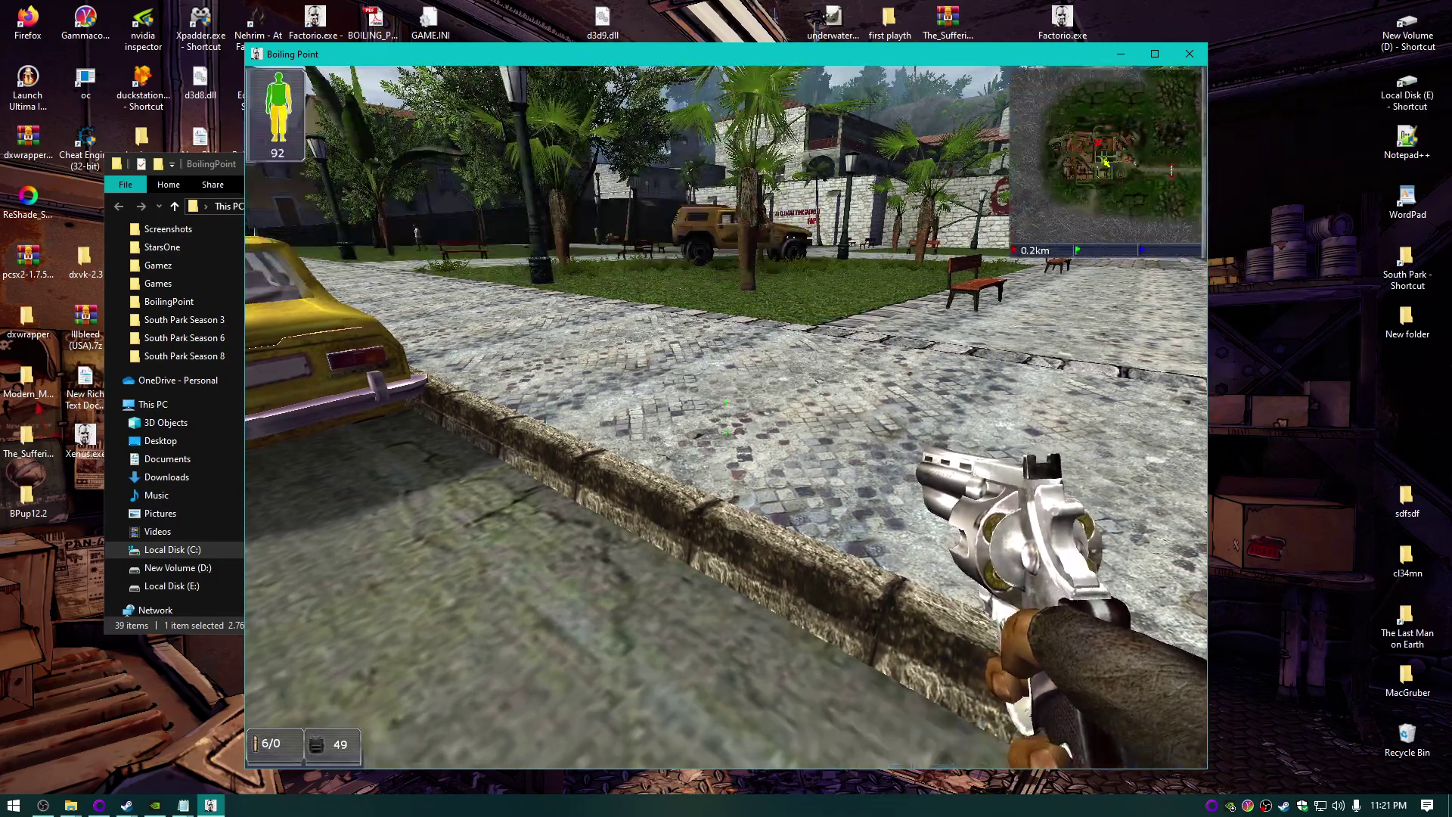
pyautogui.press('w')
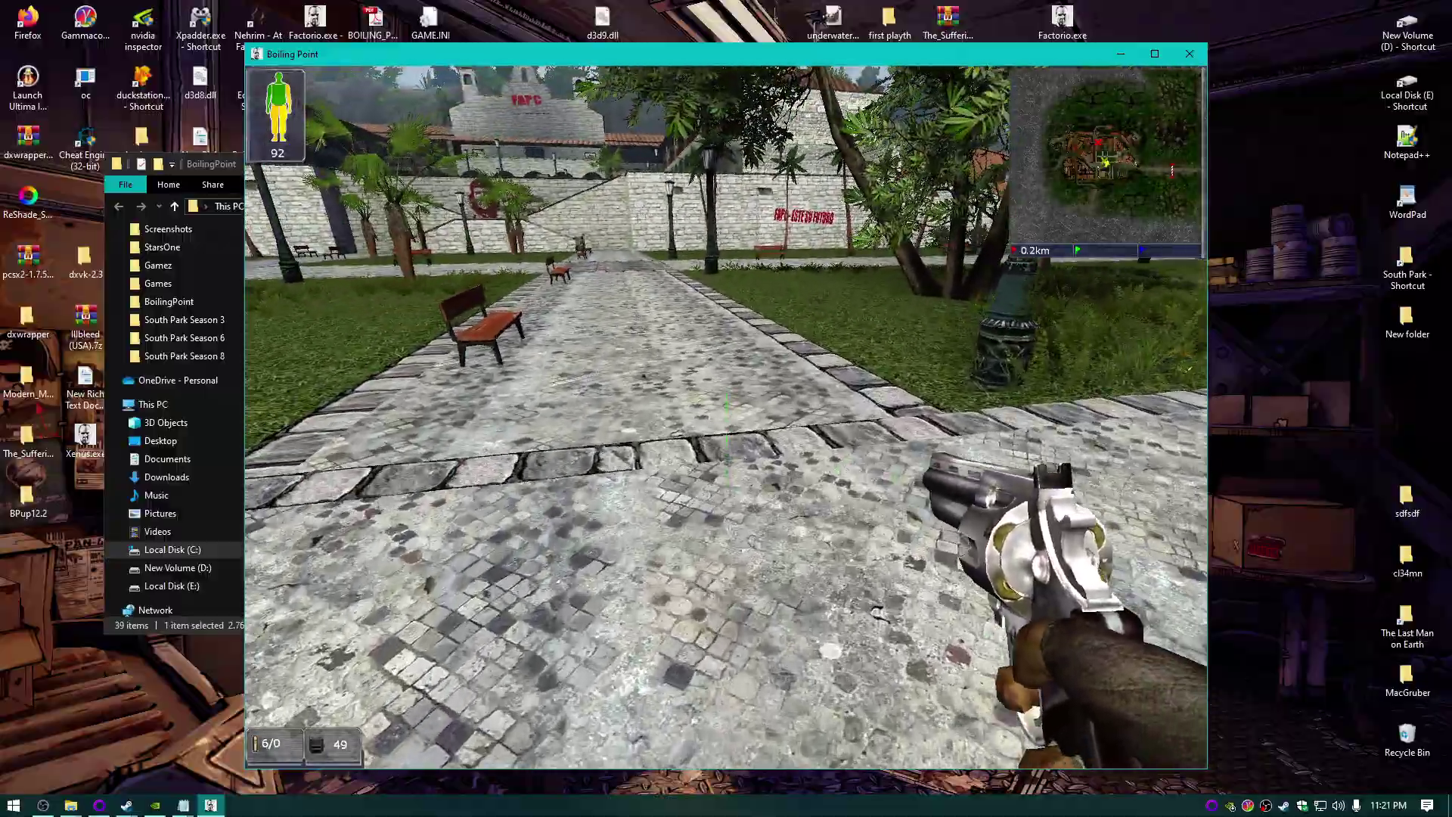
pyautogui.press('w')
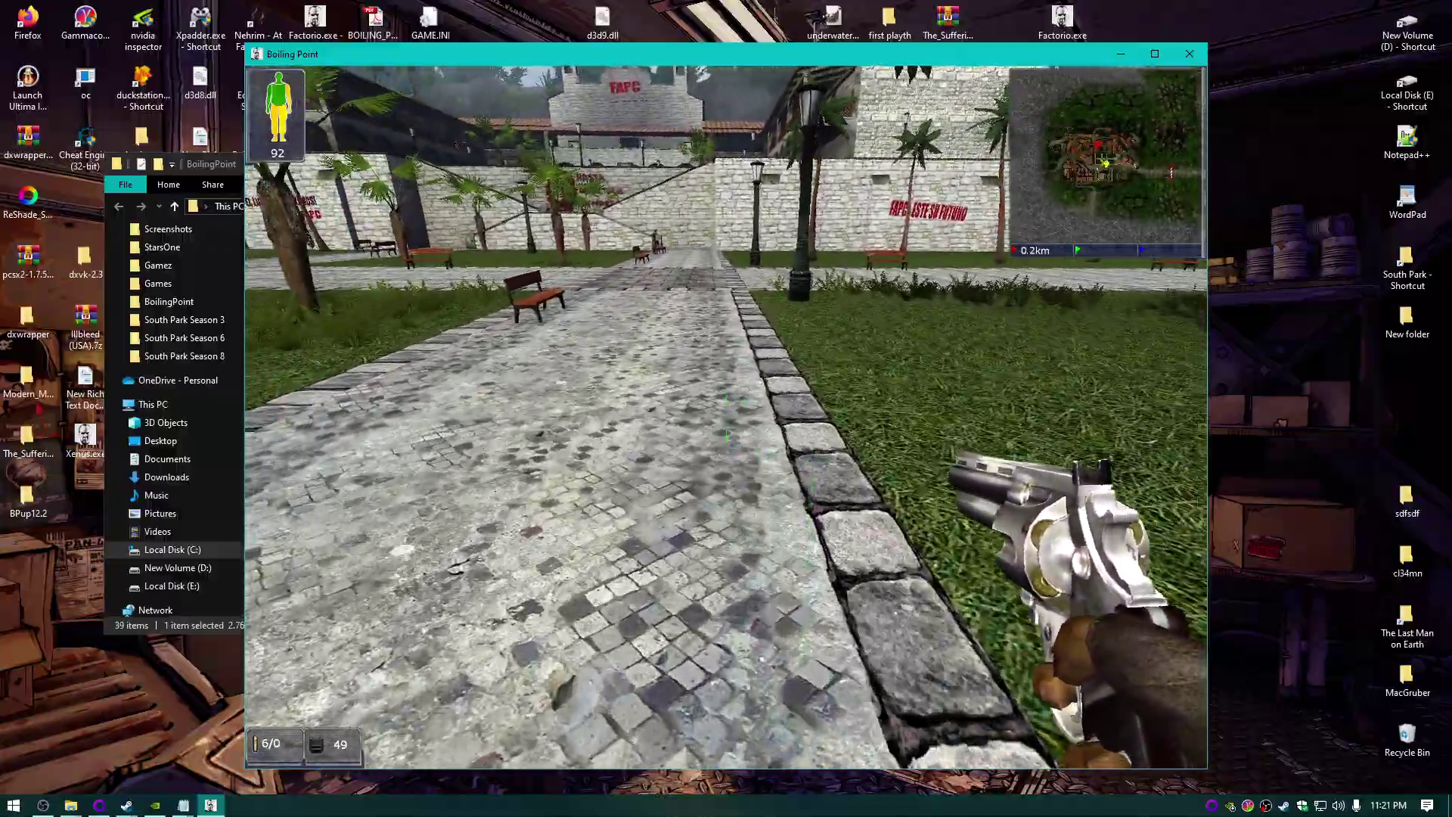
pyautogui.press('w')
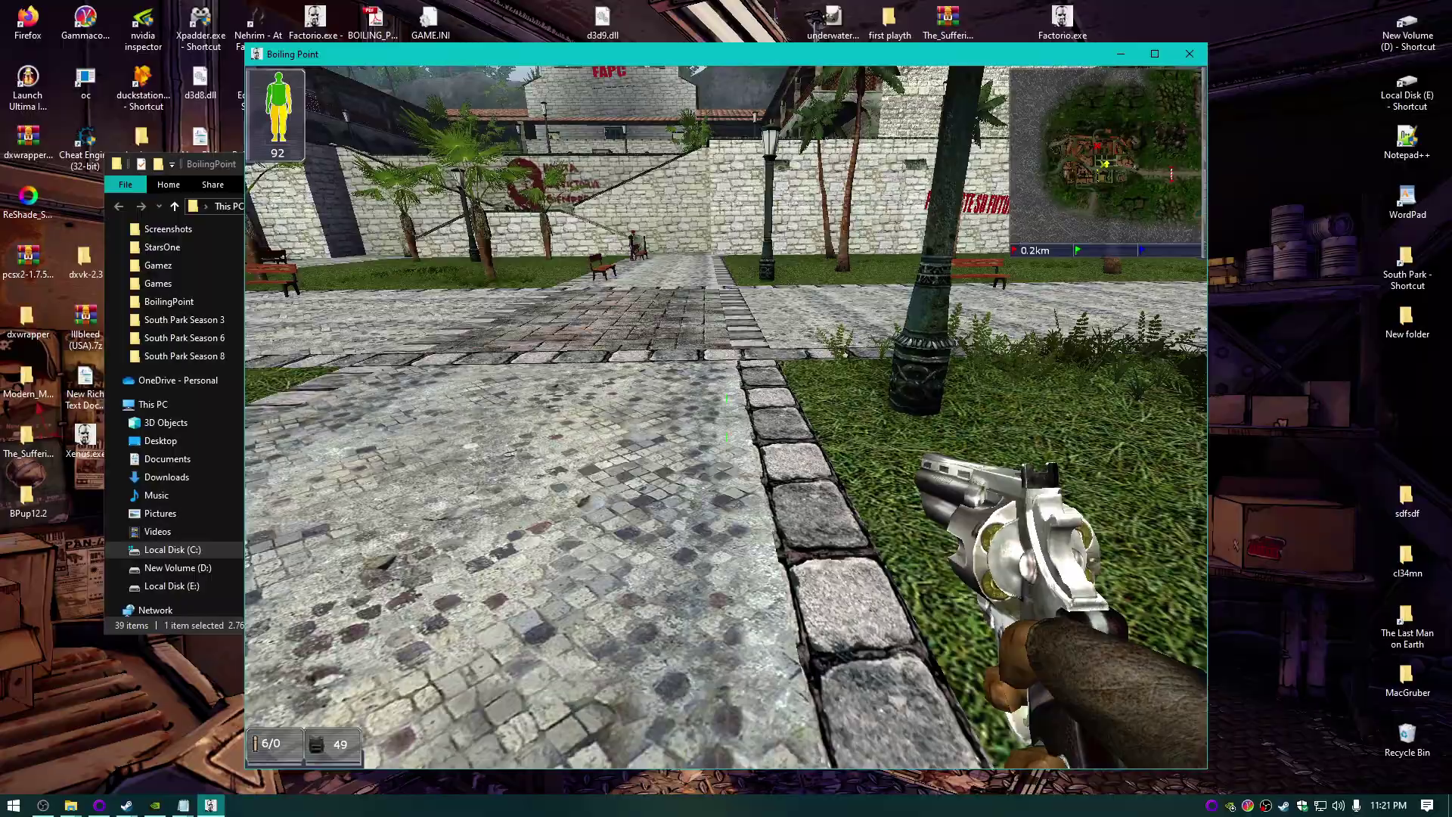
pyautogui.press('w')
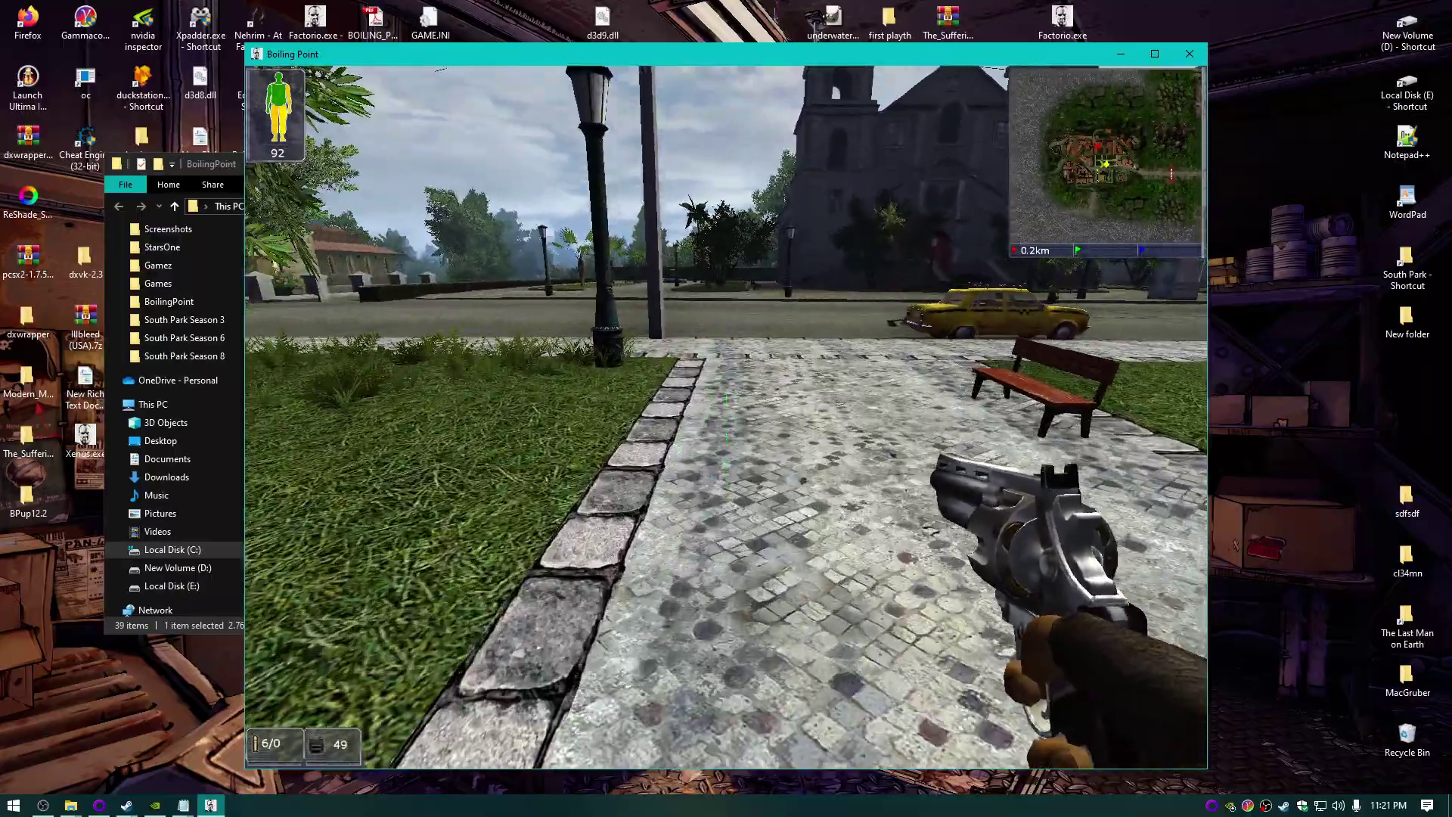
pyautogui.press('w')
pyautogui.press('w')
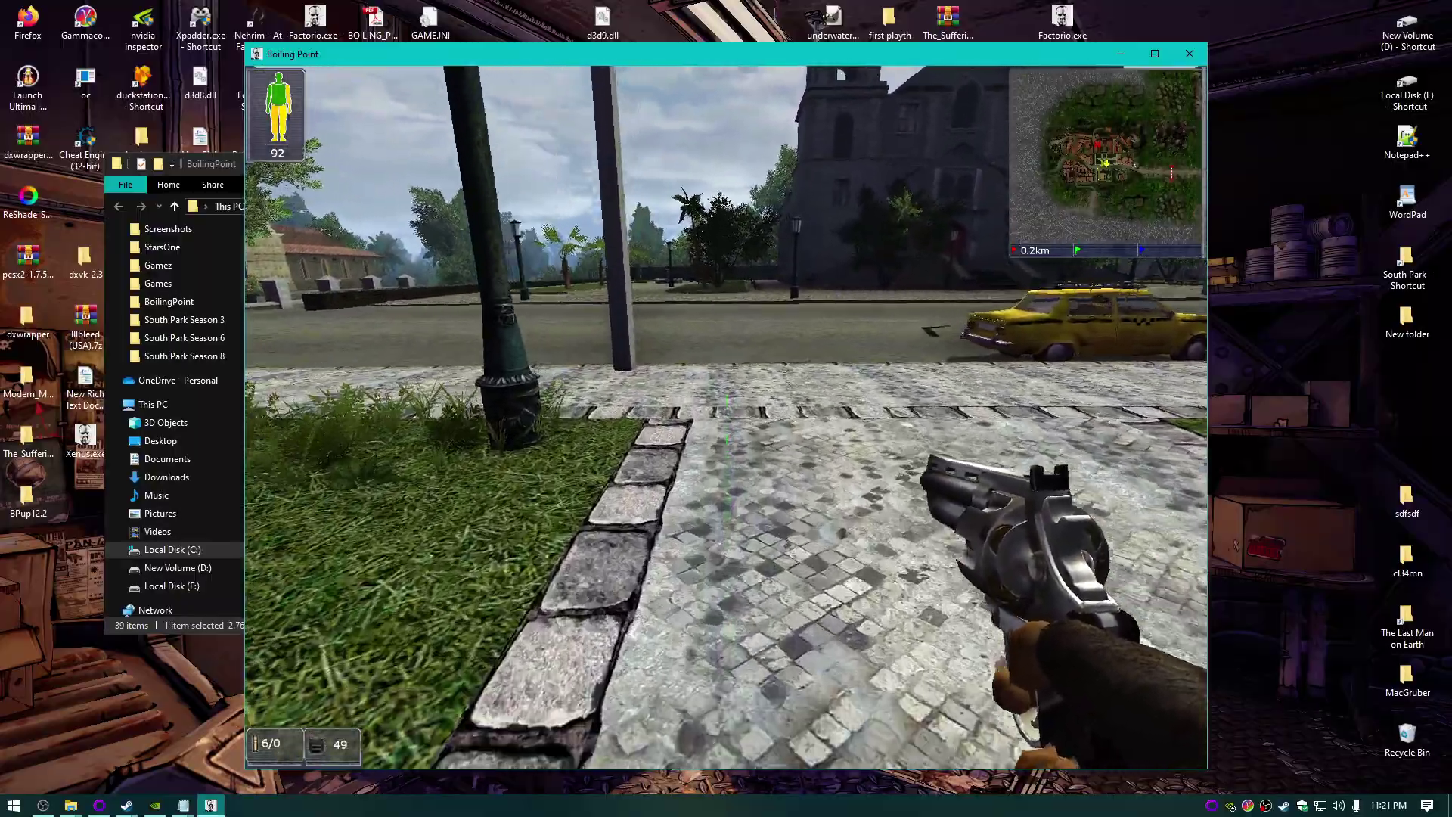
pyautogui.press('w')
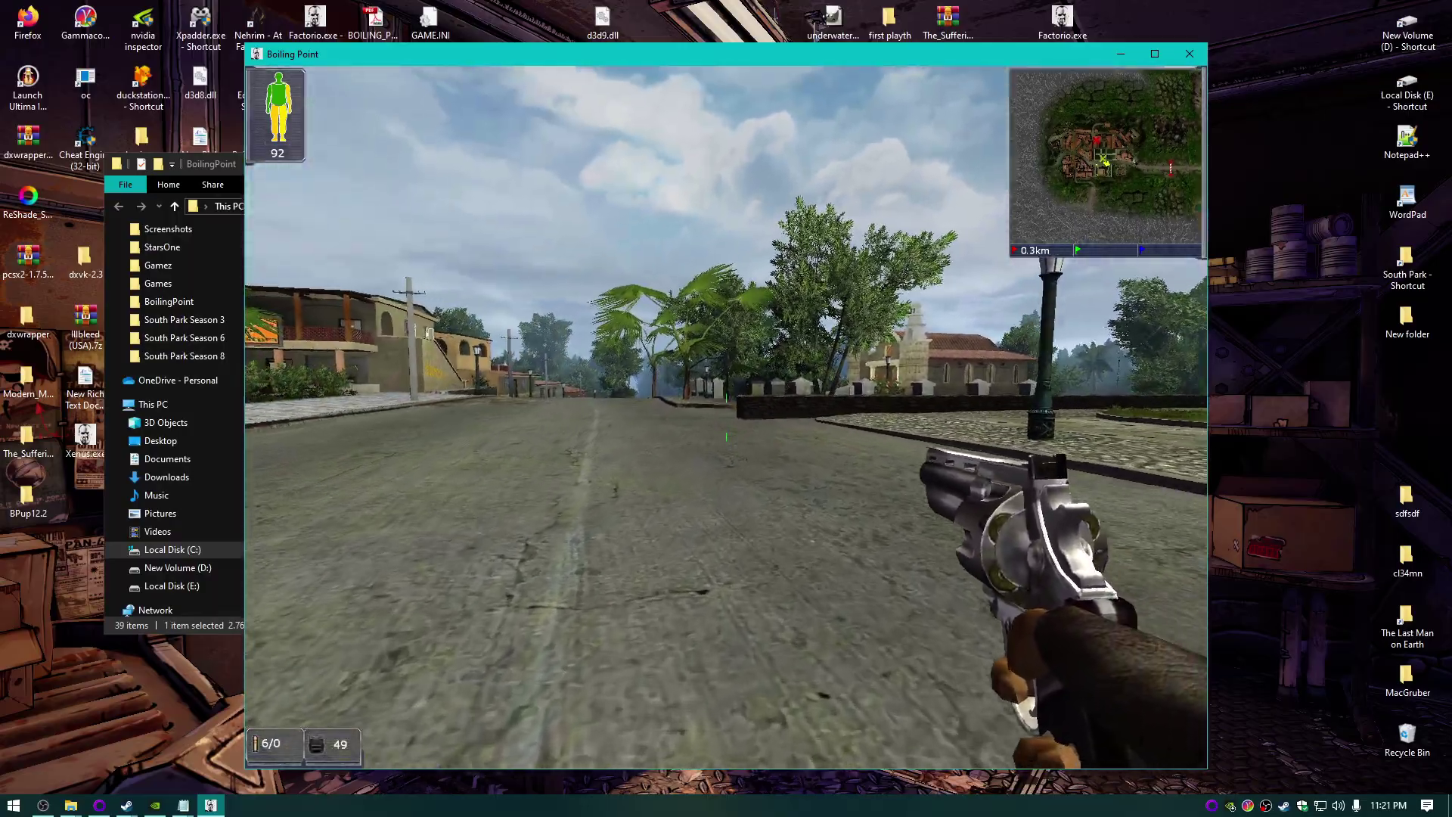
# Step: Walk down the road past the stone wall and planter onto the sidewalk
pyautogui.press('w')
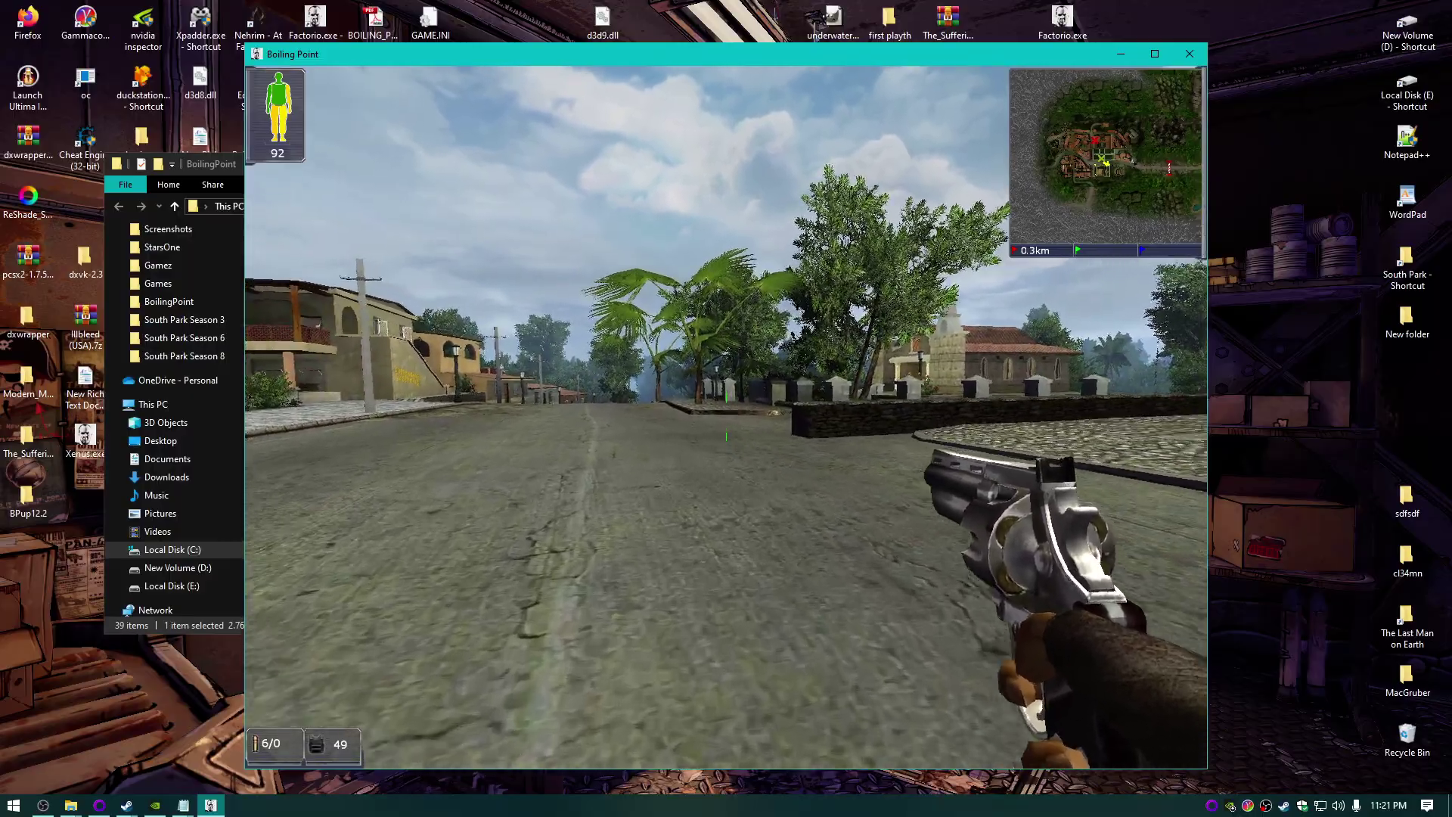
pyautogui.press('w')
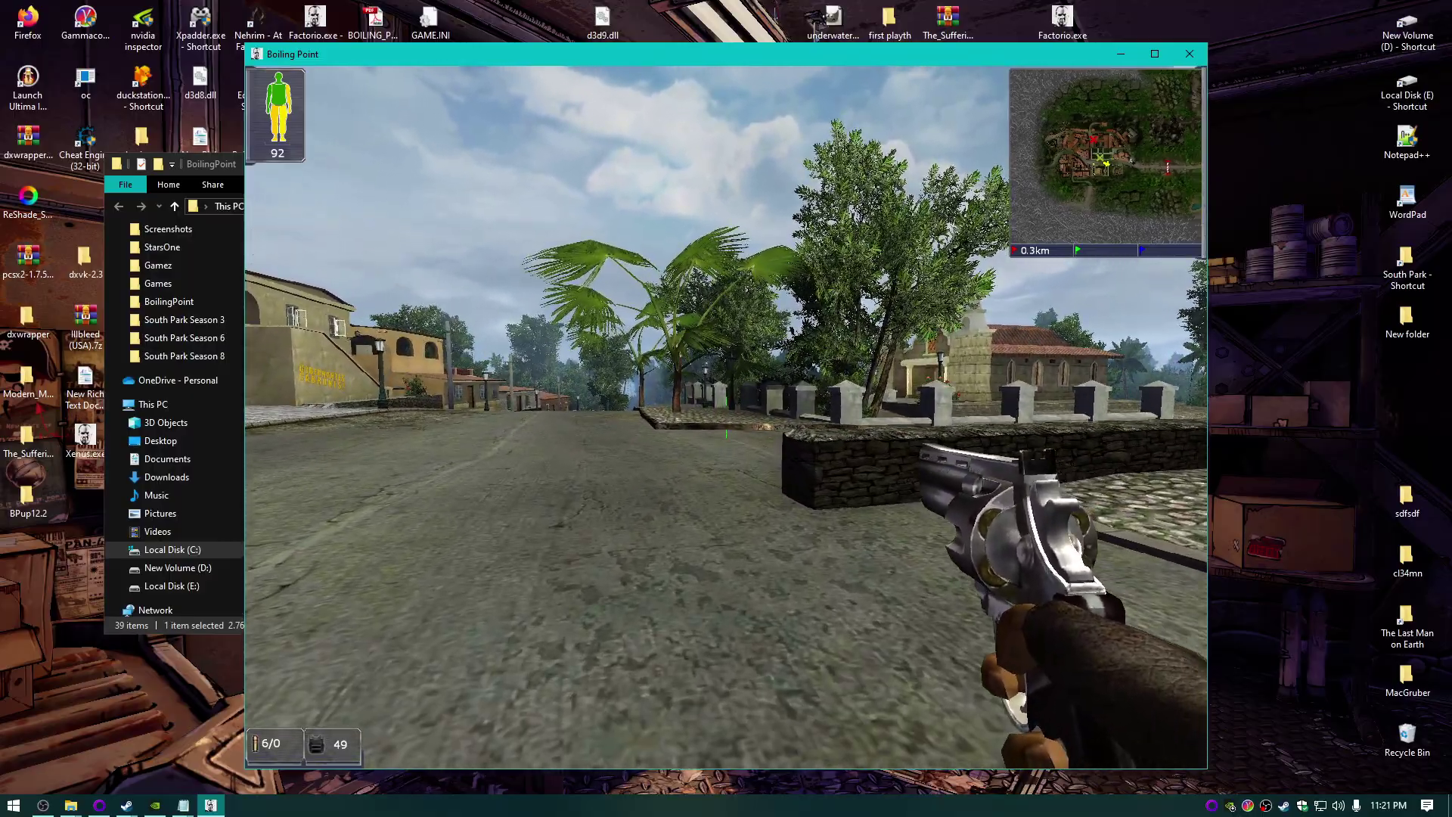
pyautogui.press('w')
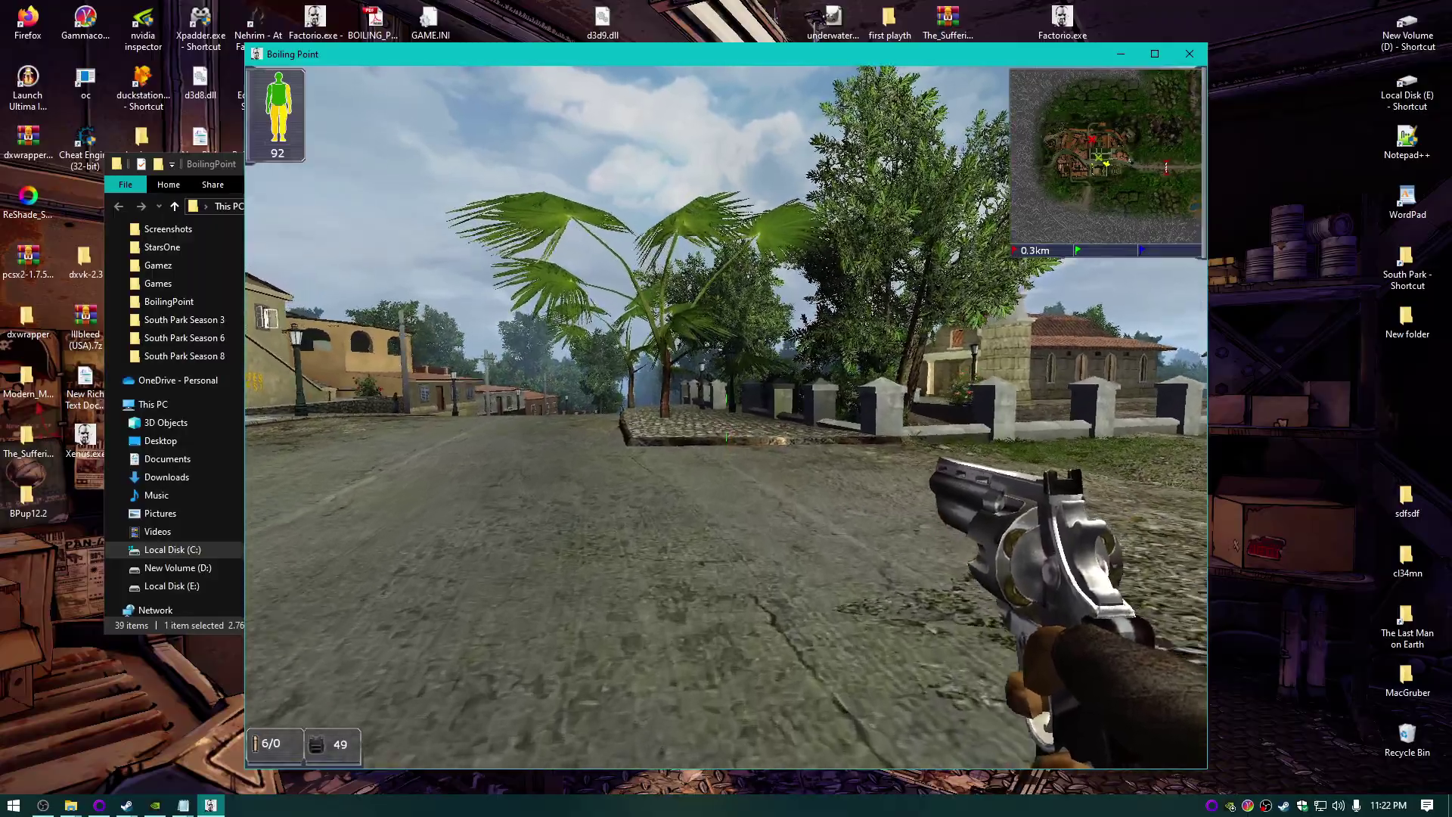
pyautogui.press('w')
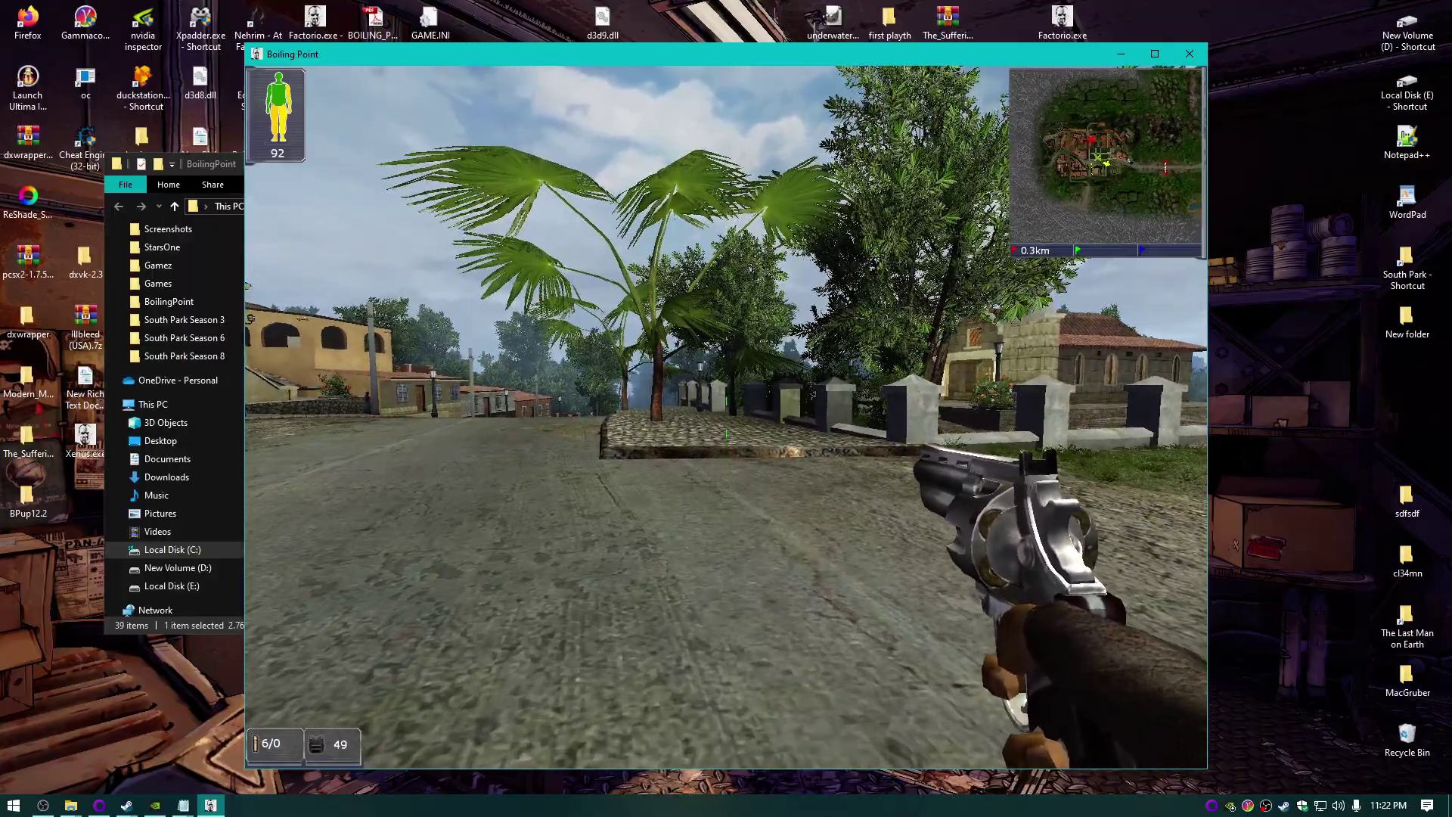
pyautogui.press('w')
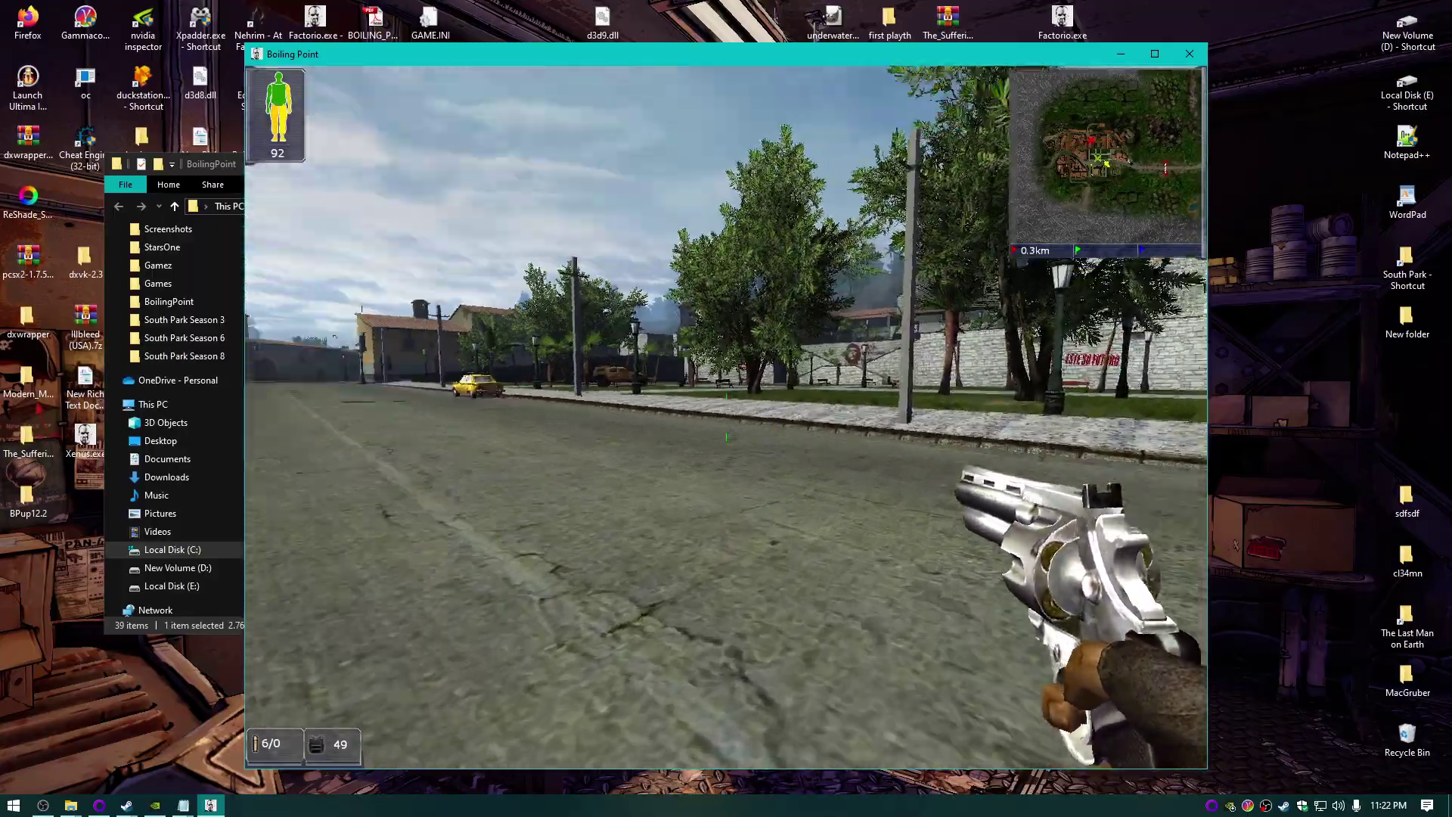
pyautogui.press('w')
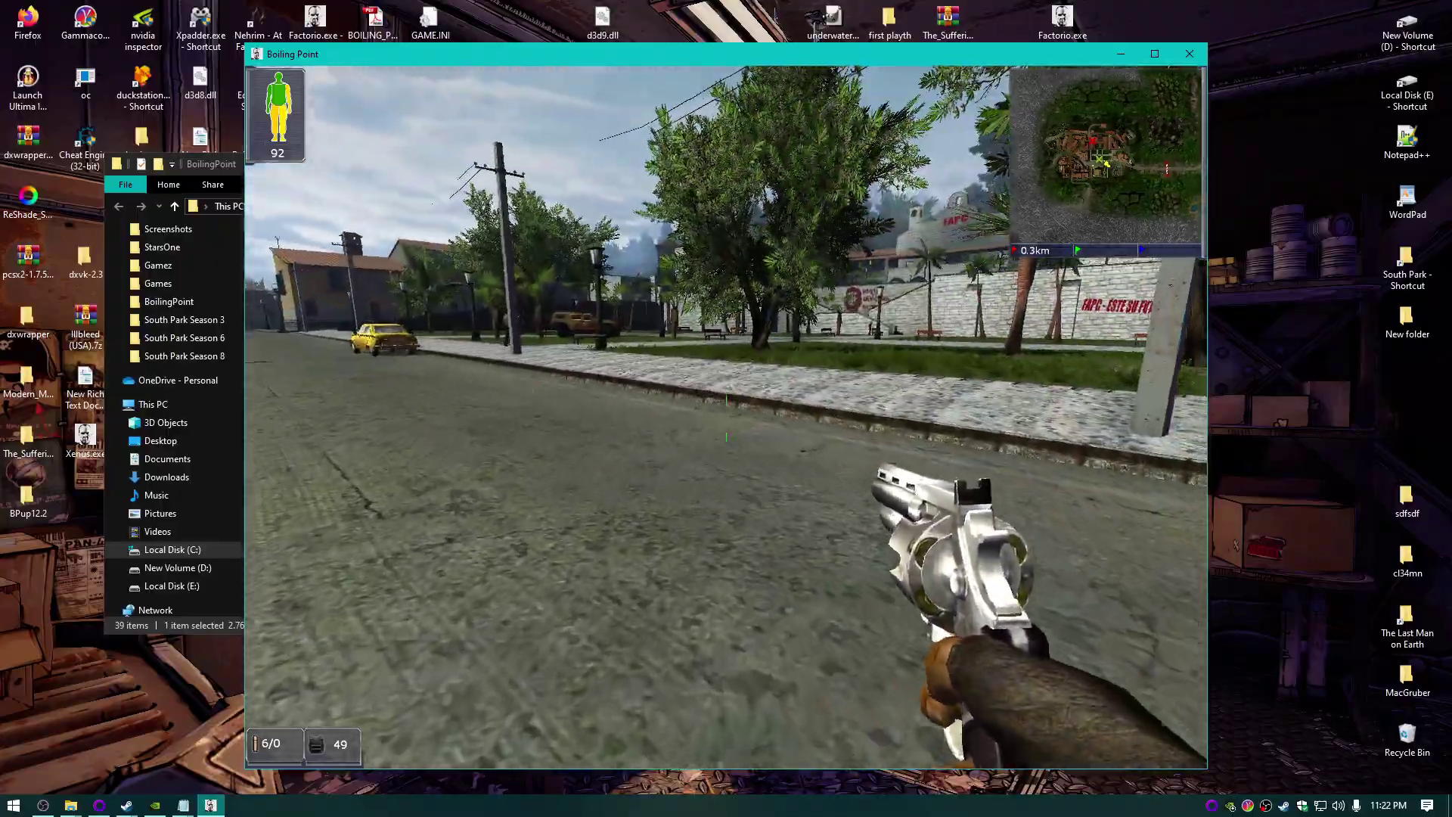
pyautogui.press('w')
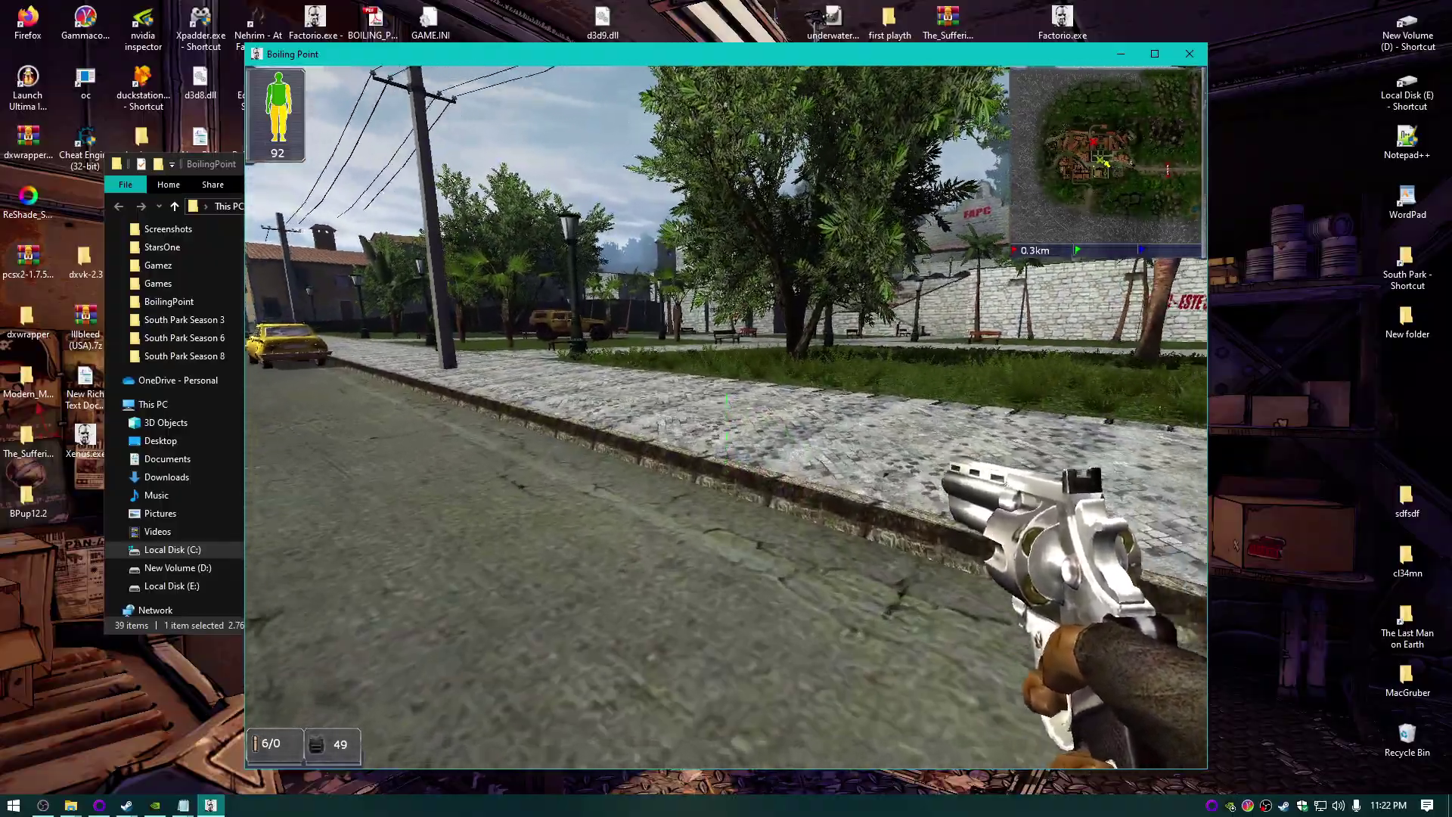
pyautogui.press('w')
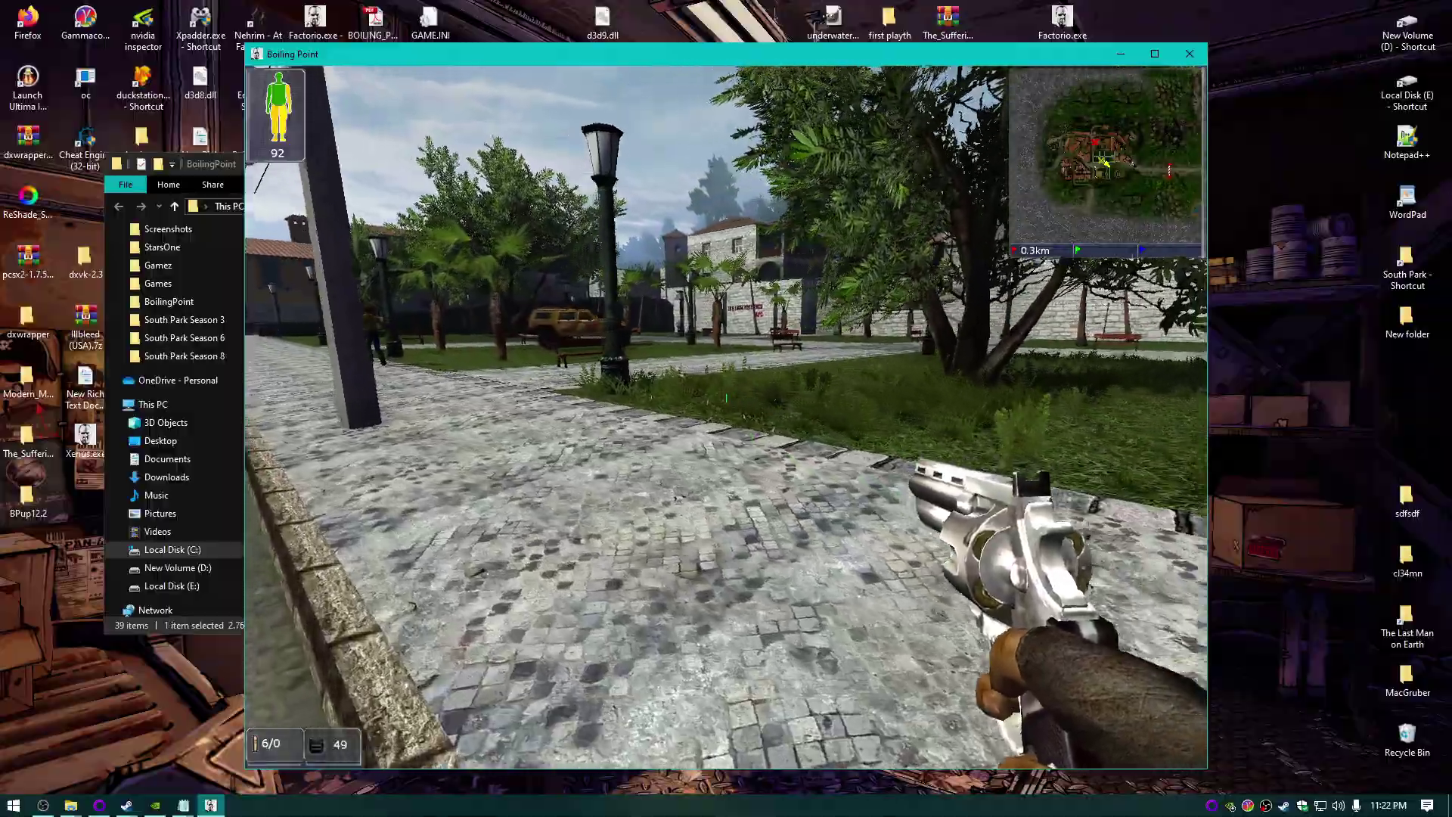
# Step: Cross the grass past the bench and graffiti wall, ending on the street facing the plaza
pyautogui.press('w')
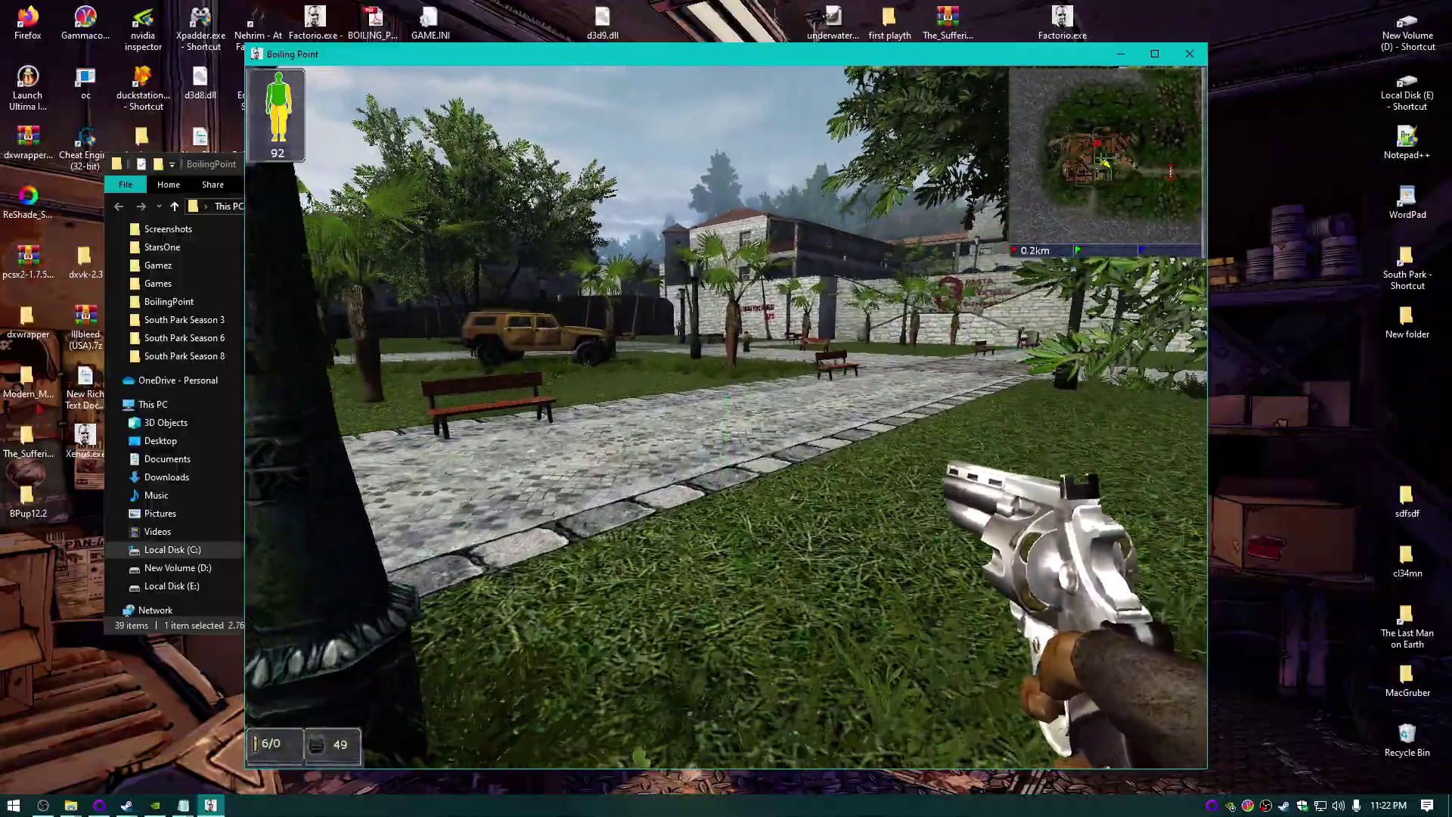
pyautogui.press('w')
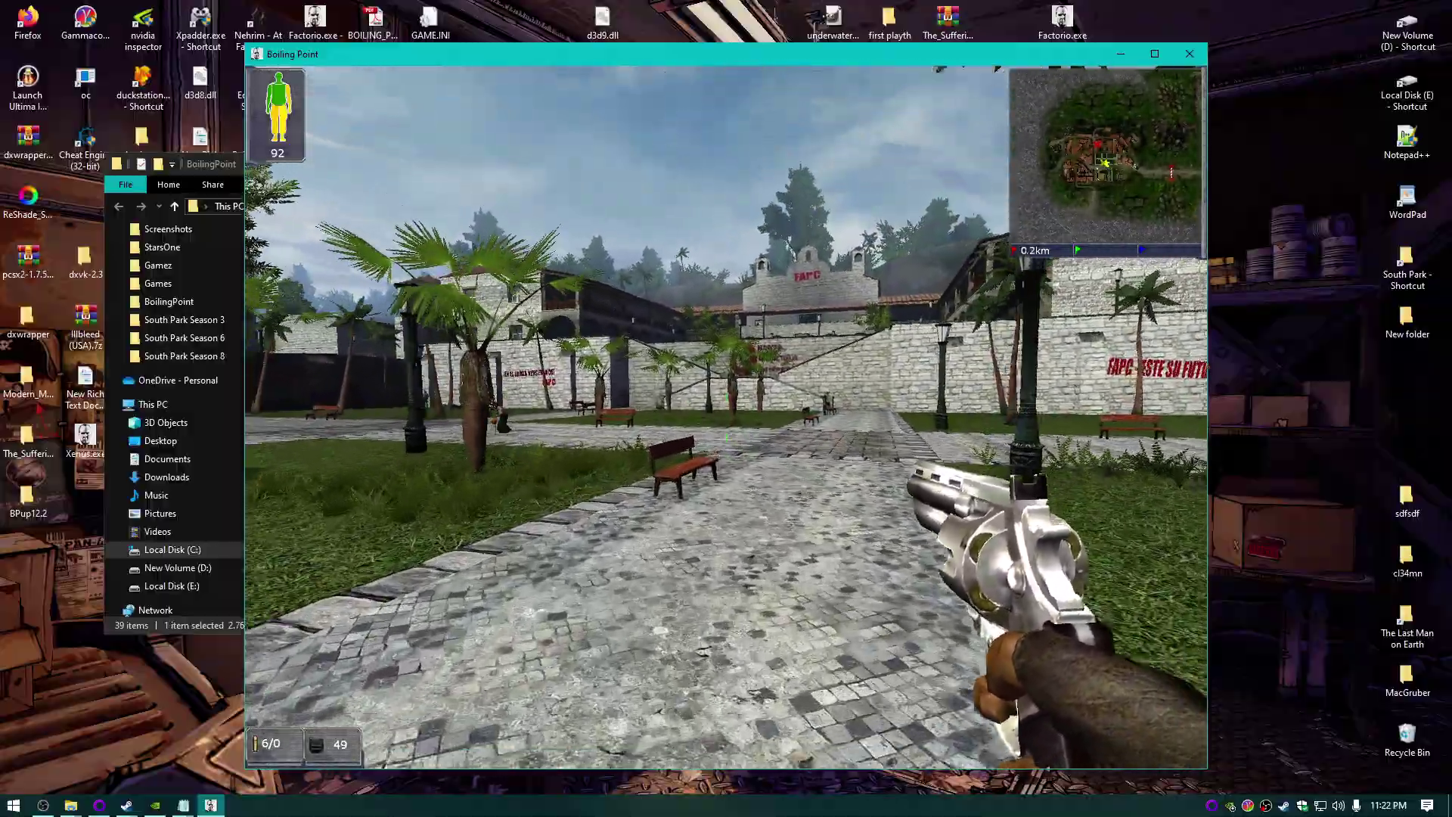
pyautogui.press('w')
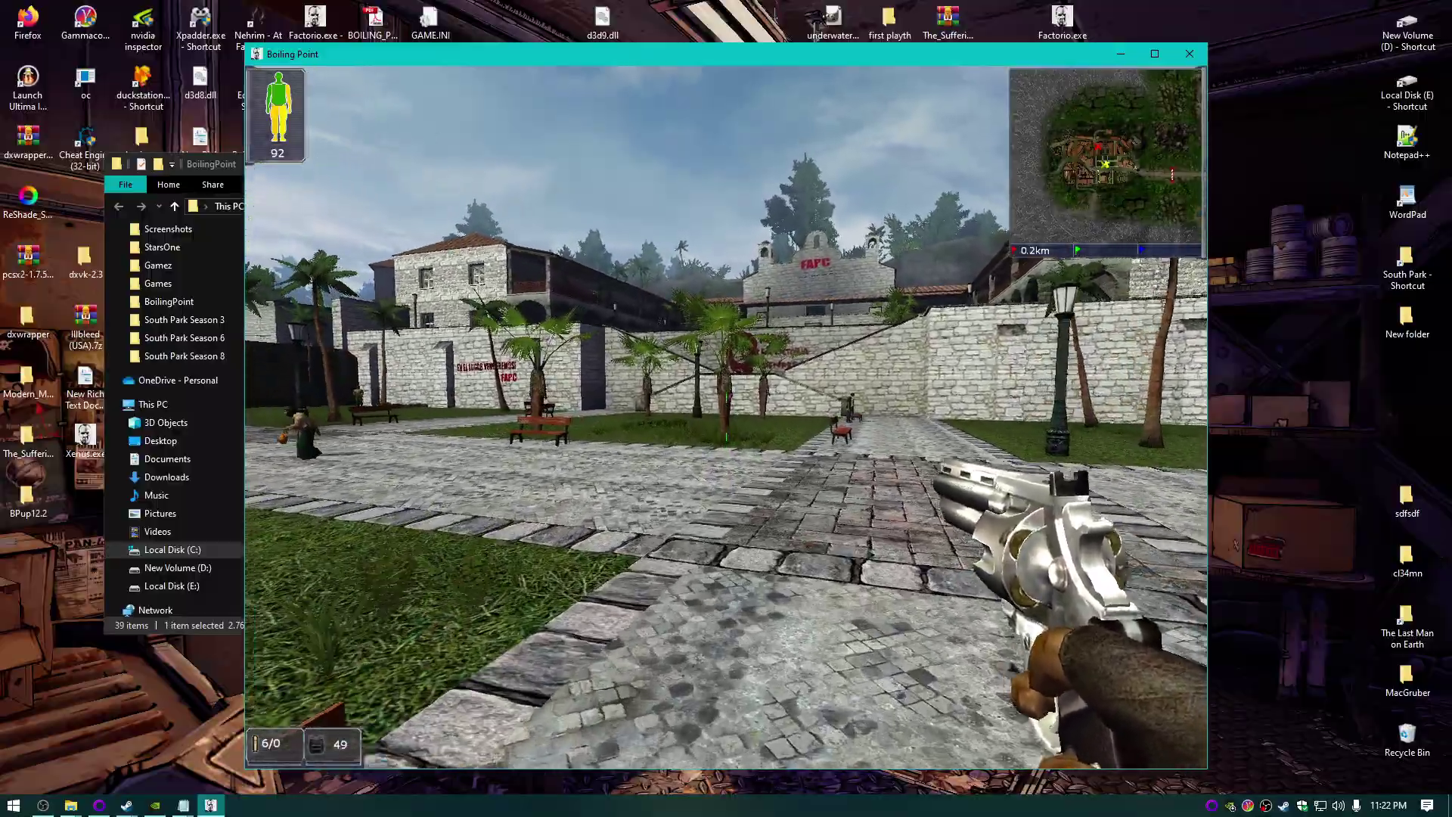
pyautogui.press('w')
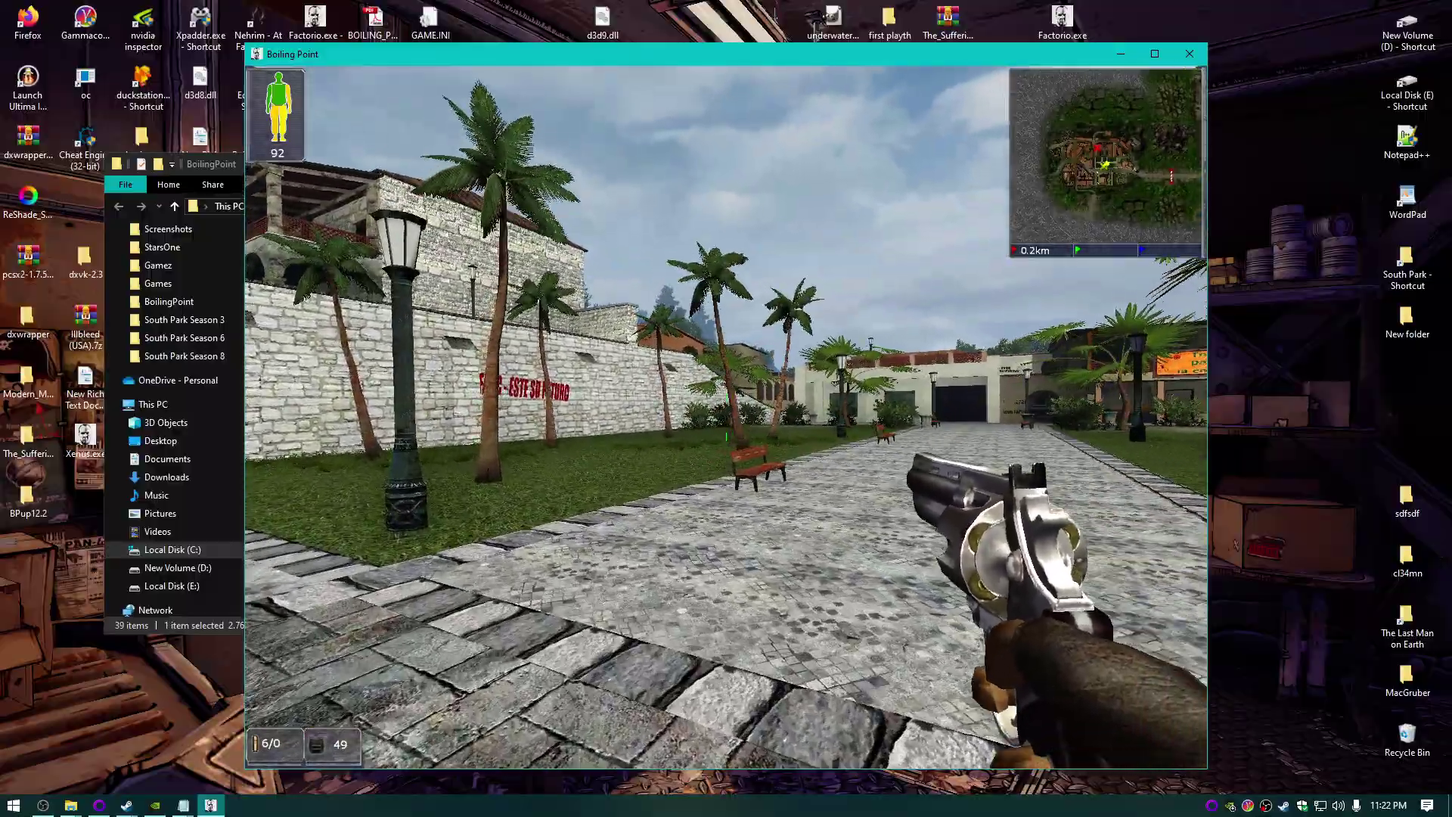
pyautogui.press('w')
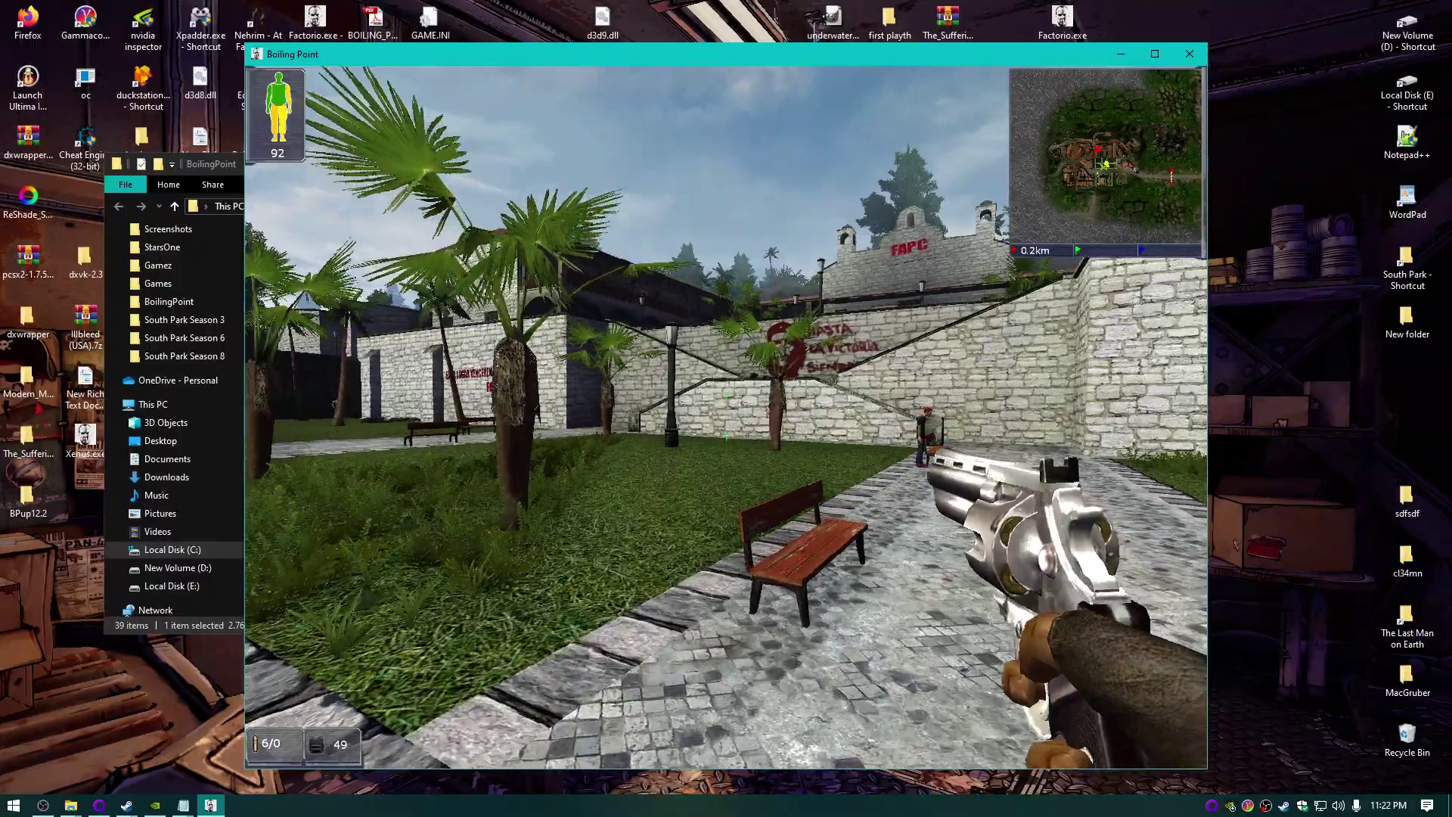
pyautogui.press('w')
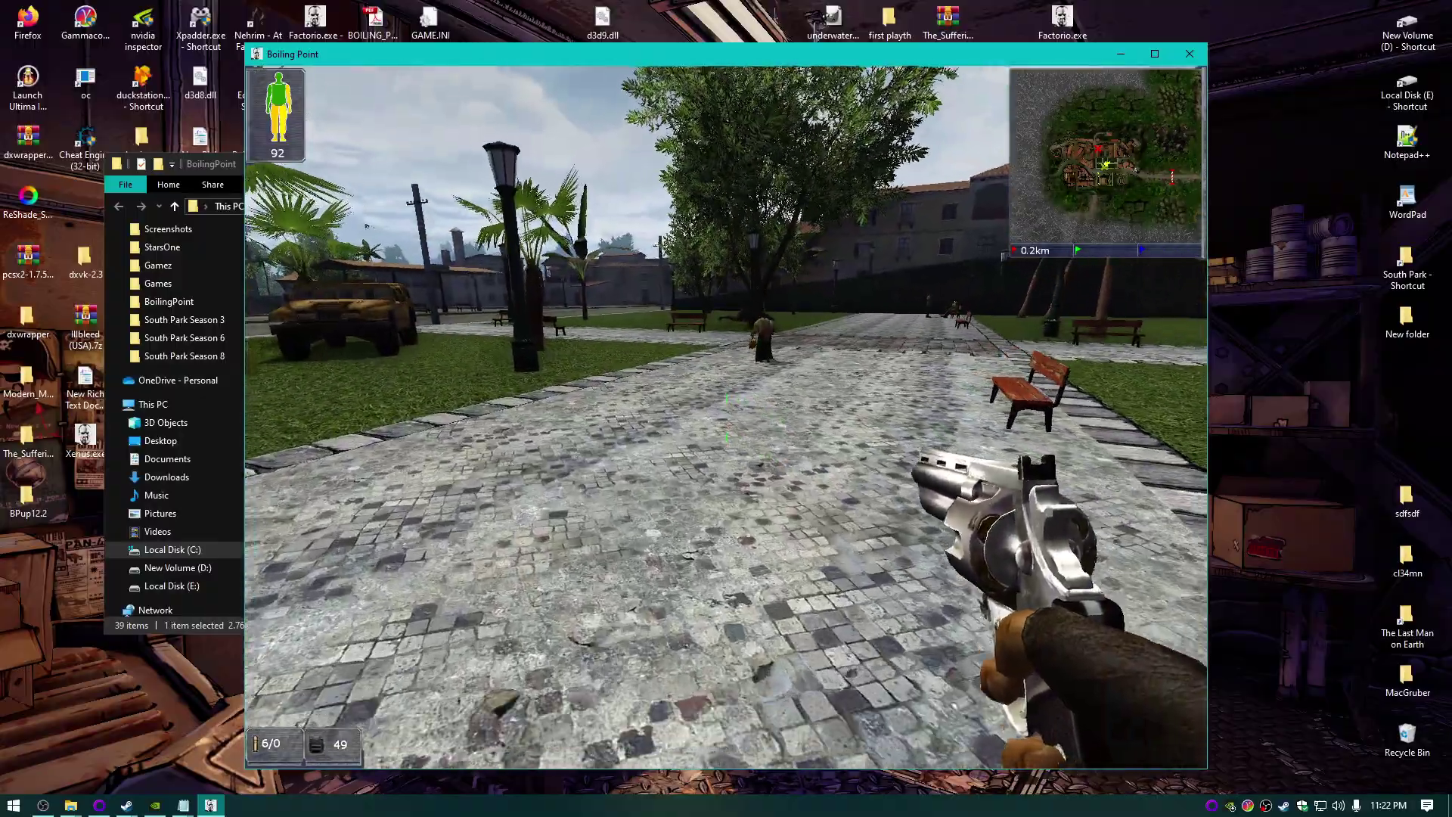
pyautogui.press('w')
pyautogui.press('w')
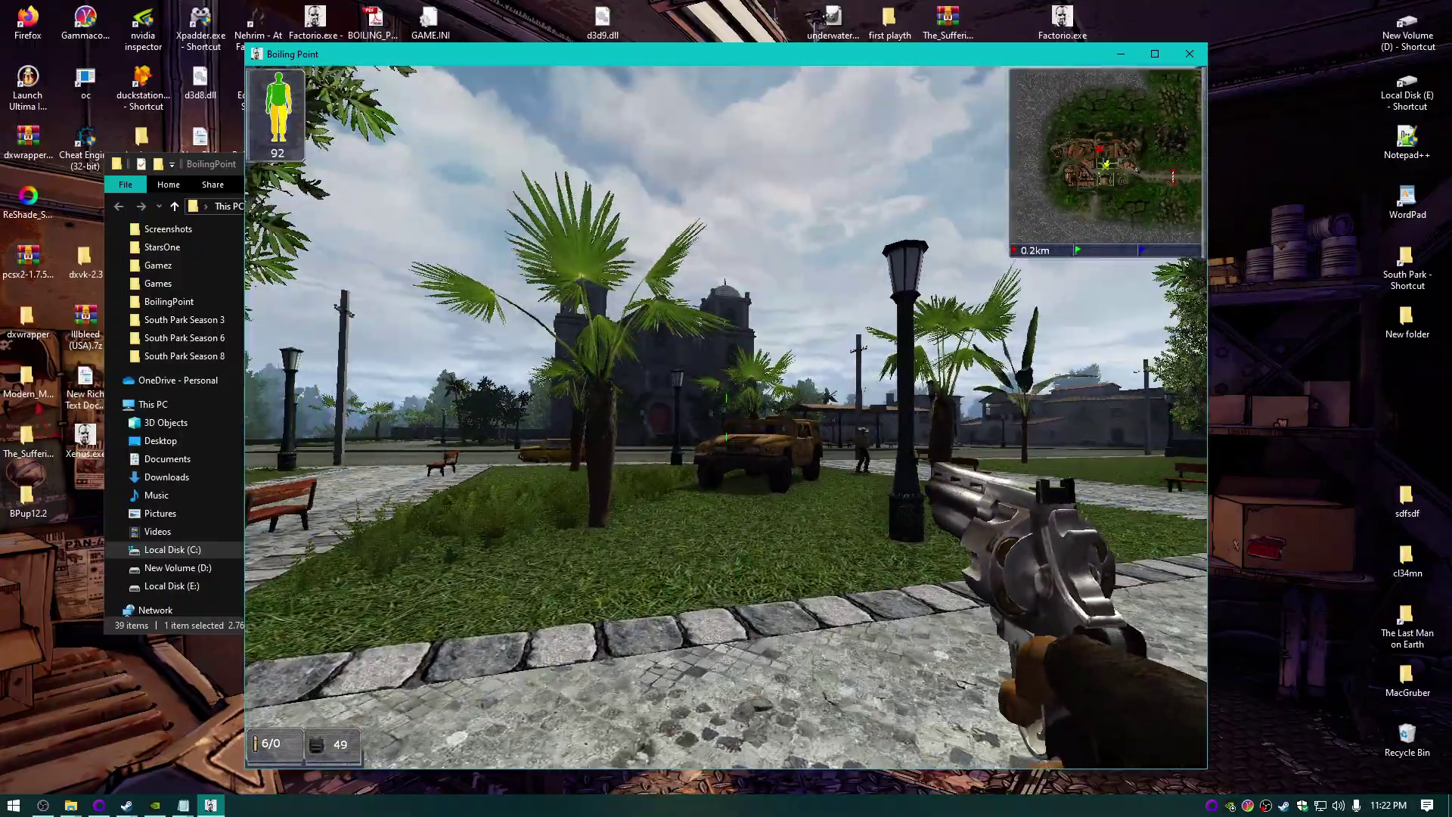
pyautogui.press('w')
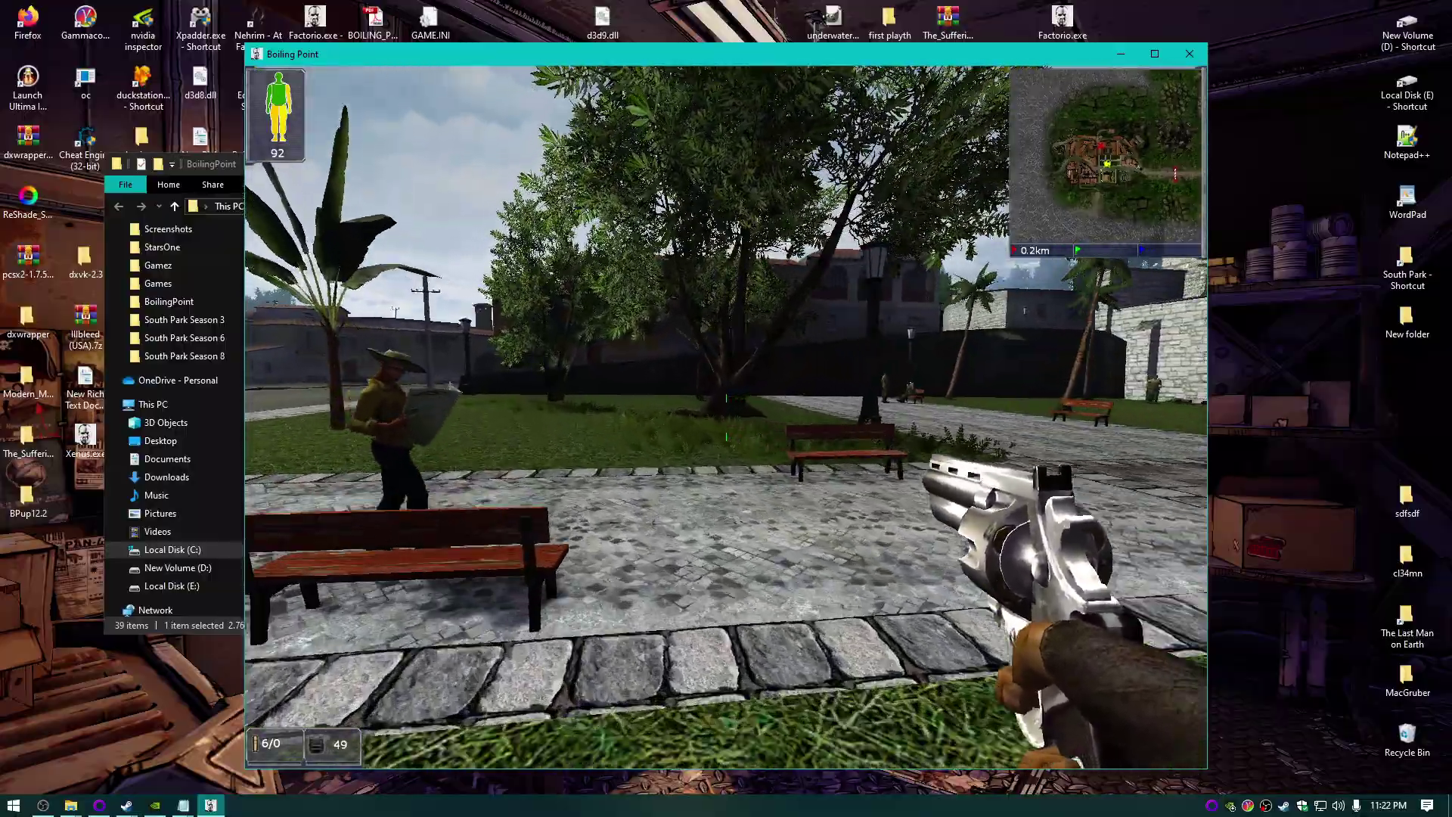
pyautogui.press('w')
pyautogui.press('w')
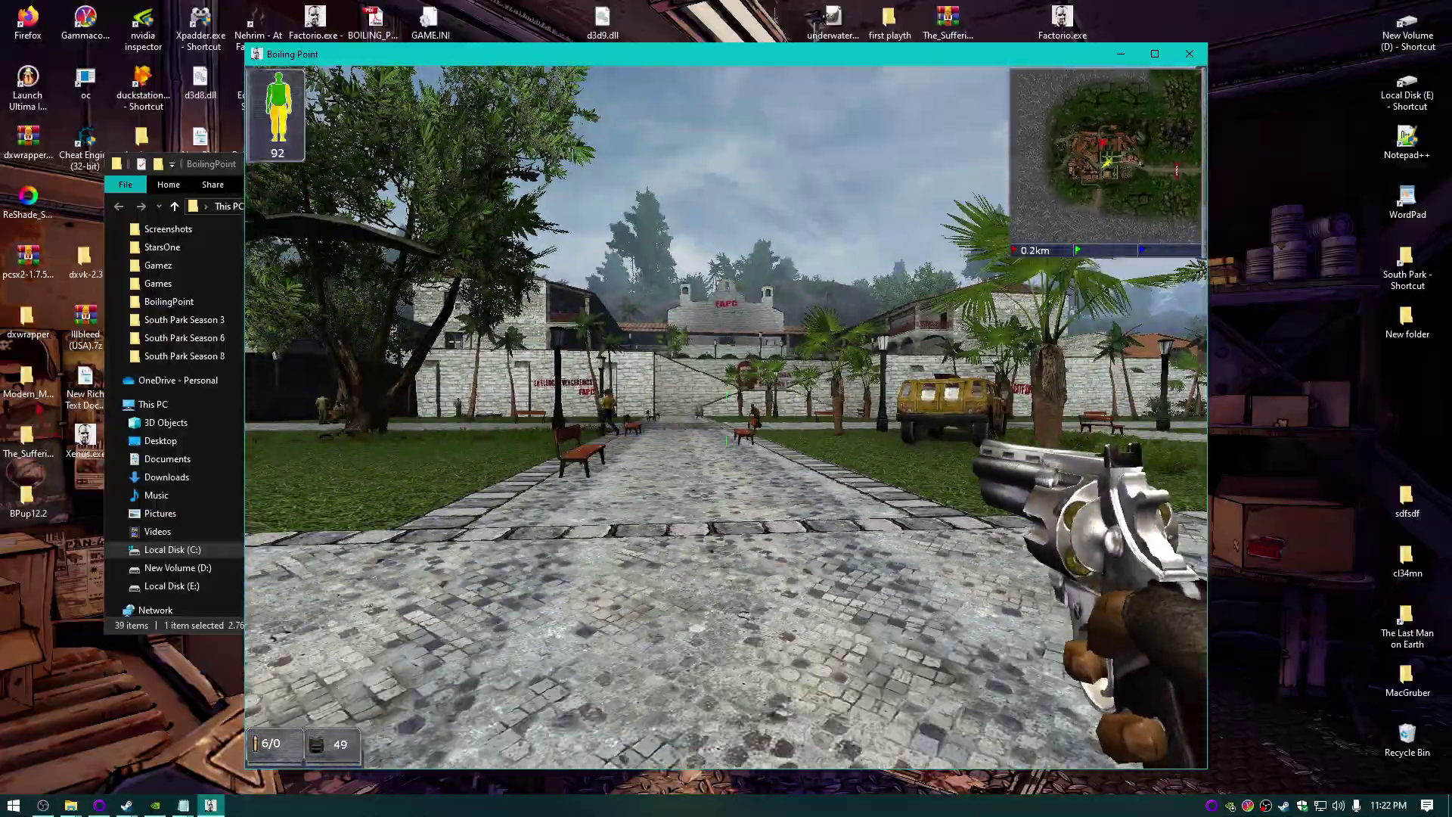
pyautogui.press('s')
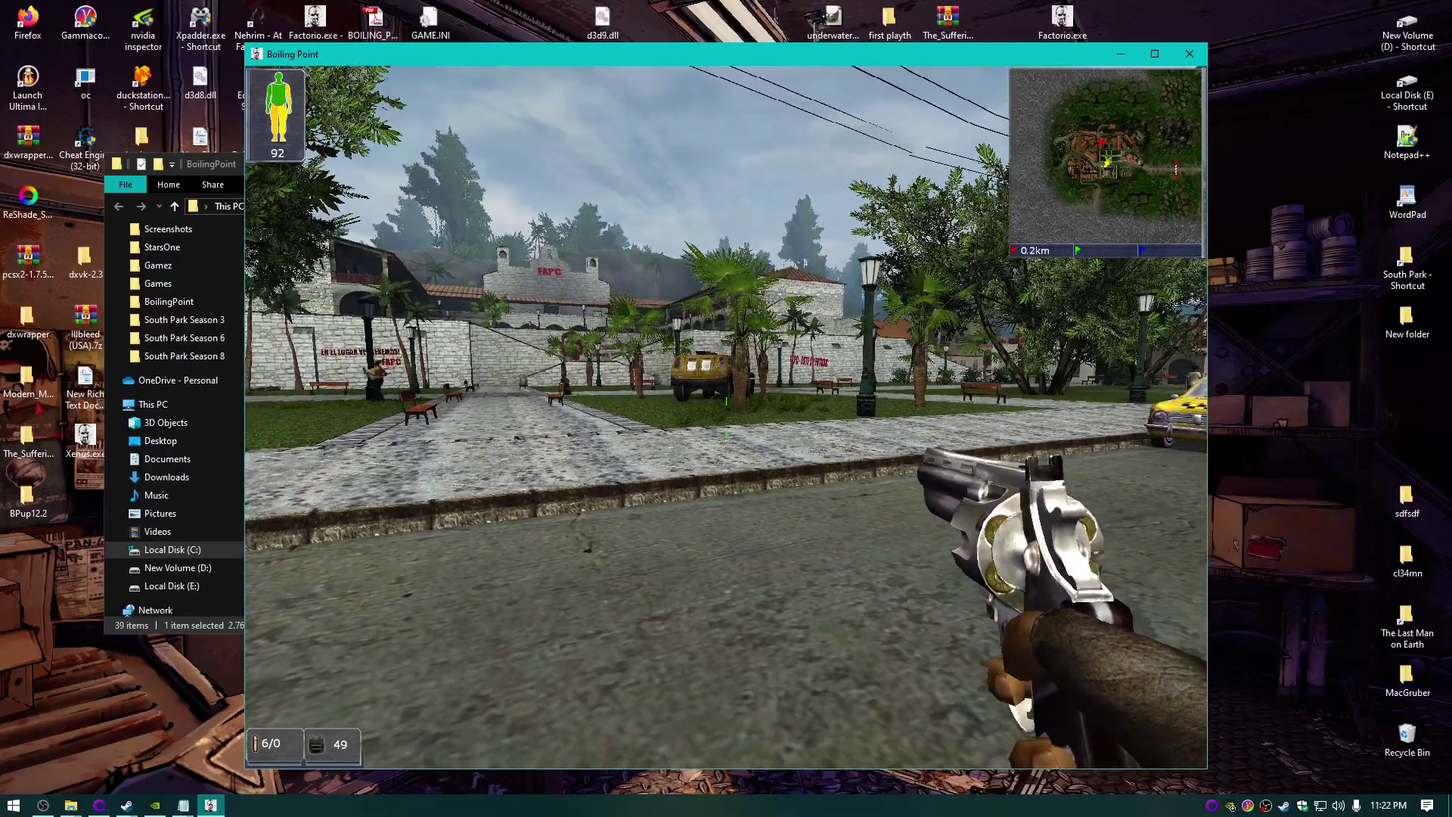